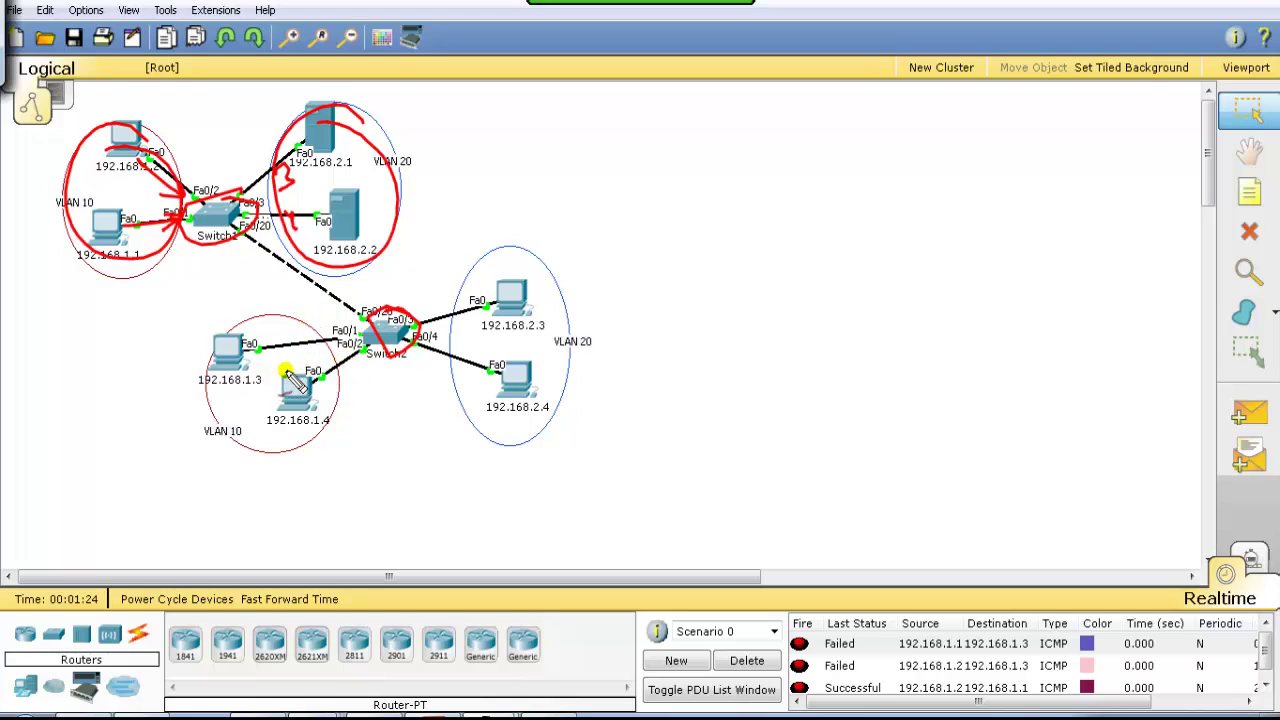
pyautogui.moveTo(268, 329)
pyautogui.mouseDown()
pyautogui.moveTo(268, 352)
pyautogui.moveTo(292, 367)
pyautogui.moveTo(223, 345)
pyautogui.moveTo(275, 374)
pyautogui.mouseUp()
pyautogui.moveTo(284, 463)
pyautogui.mouseDown()
pyautogui.moveTo(289, 480)
pyautogui.moveTo(299, 465)
pyautogui.mouseUp()
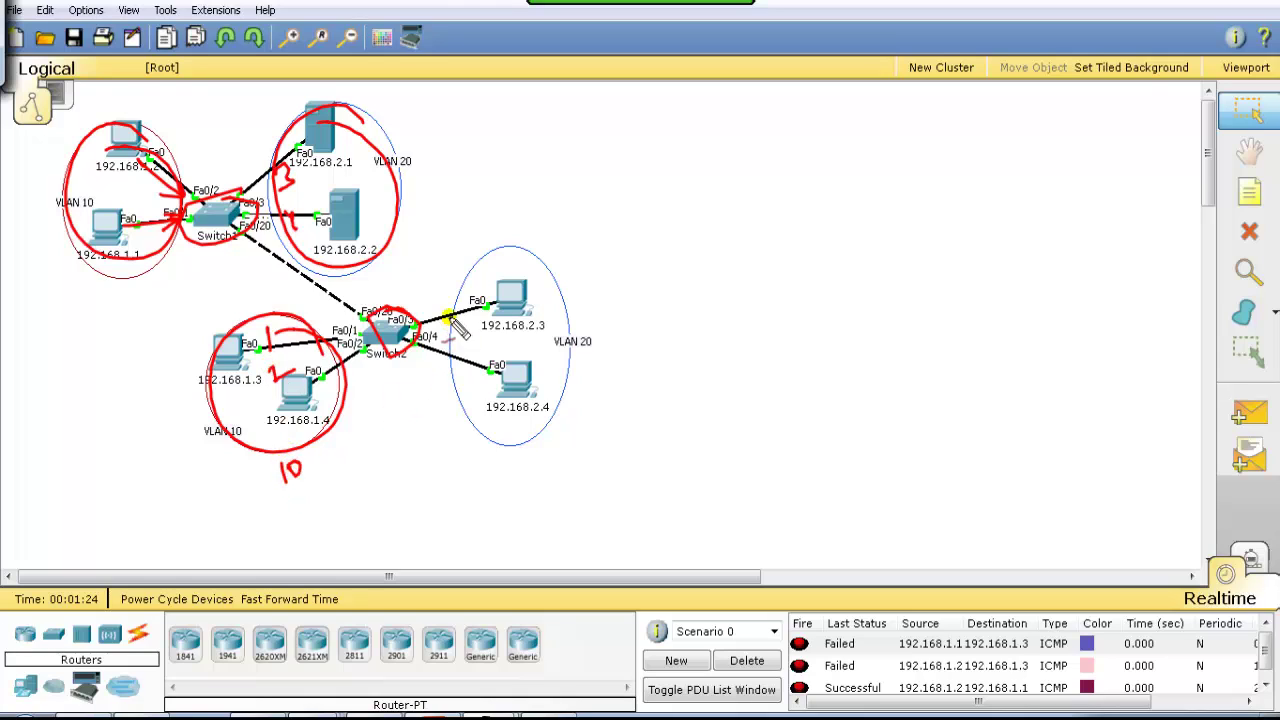
pyautogui.moveTo(443, 329)
pyautogui.mouseDown()
pyautogui.moveTo(466, 334)
pyautogui.moveTo(486, 366)
pyautogui.moveTo(455, 358)
pyautogui.moveTo(535, 268)
pyautogui.mouseUp()
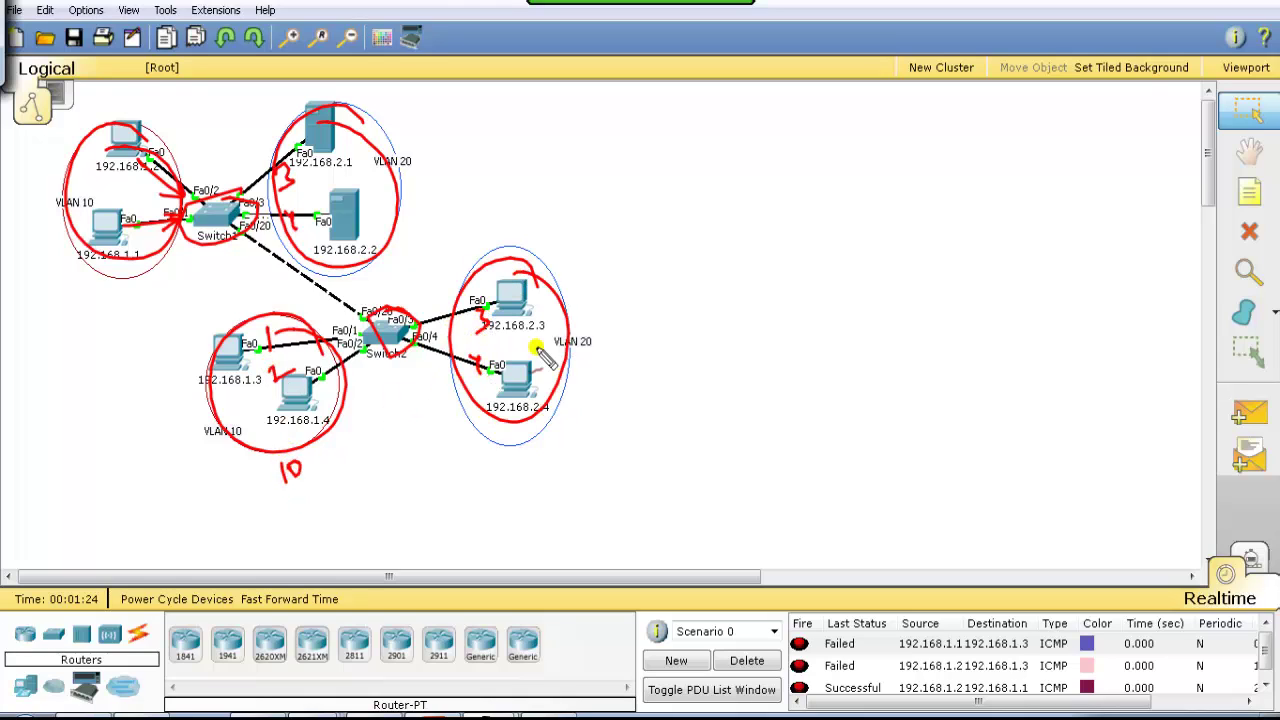
pyautogui.moveTo(507, 437)
pyautogui.mouseDown()
pyautogui.moveTo(526, 452)
pyautogui.moveTo(537, 440)
pyautogui.mouseUp()
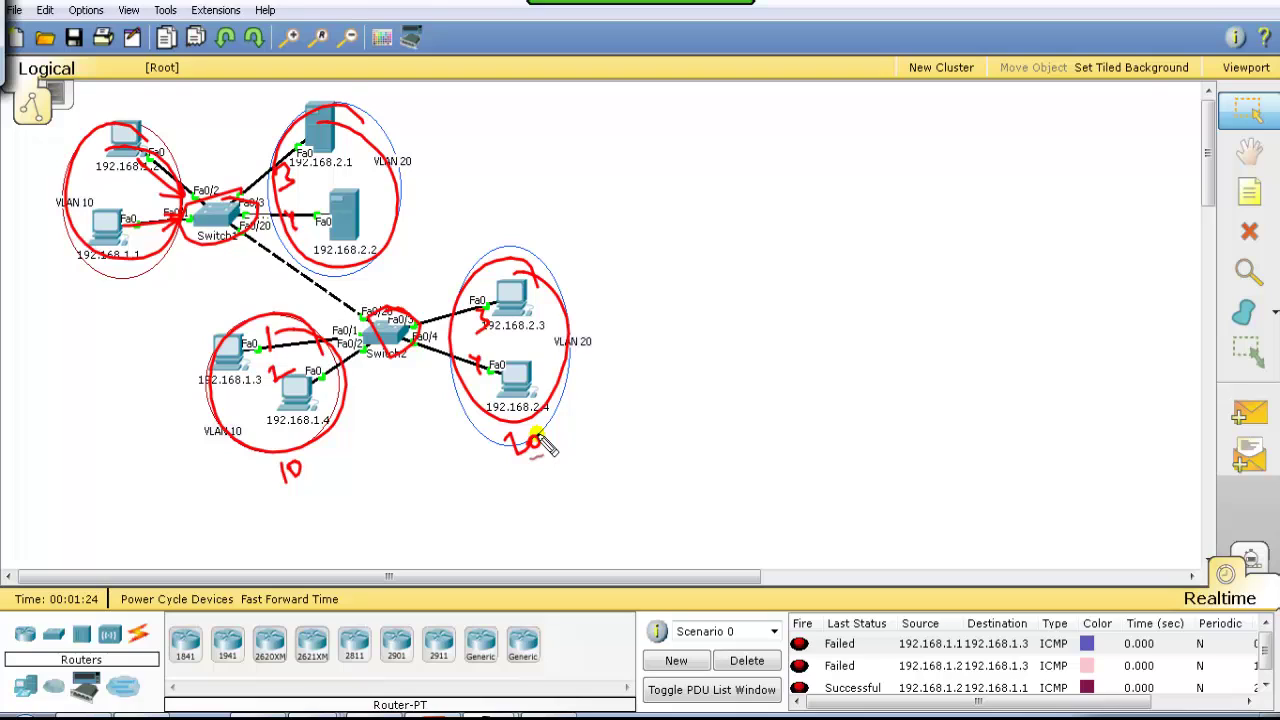
pyautogui.press('Escape')
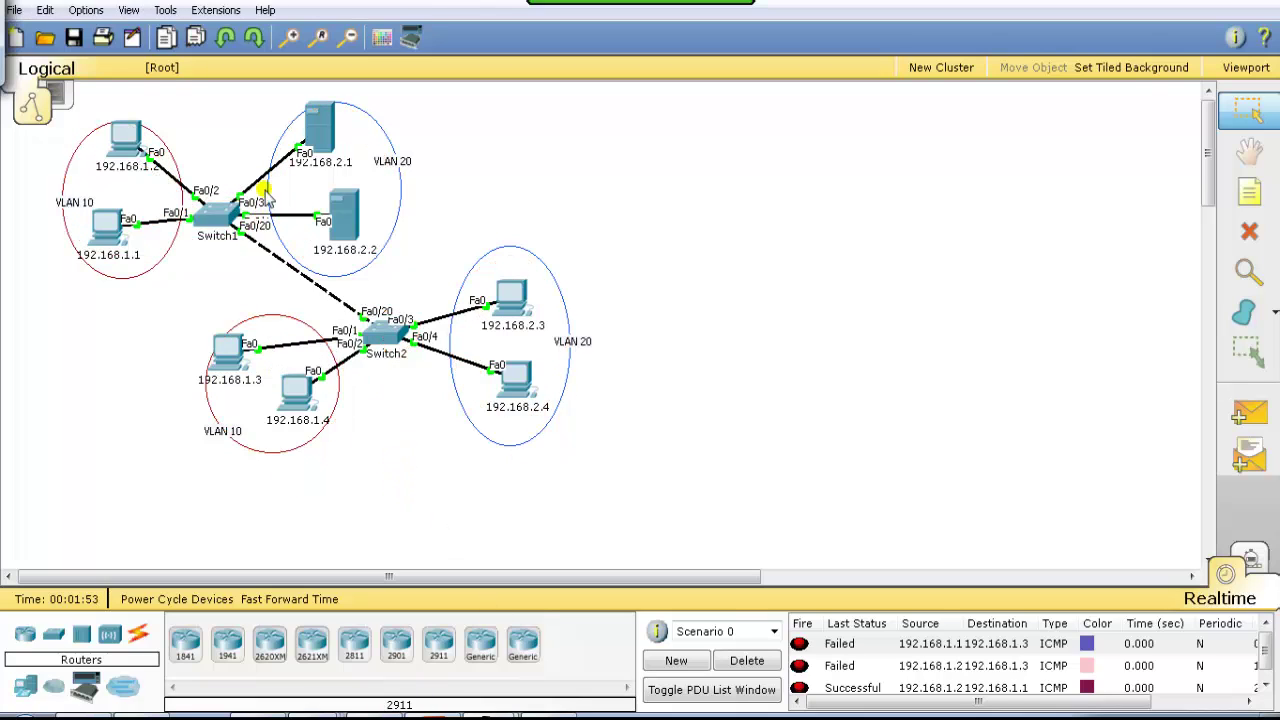
# Open Switch1's command line and quit the paused configuration listing to get back to the SW-1# prompt.
pyautogui.click(215, 212)
pyautogui.moveTo(603, 124); pyautogui.dragTo(759, 88)
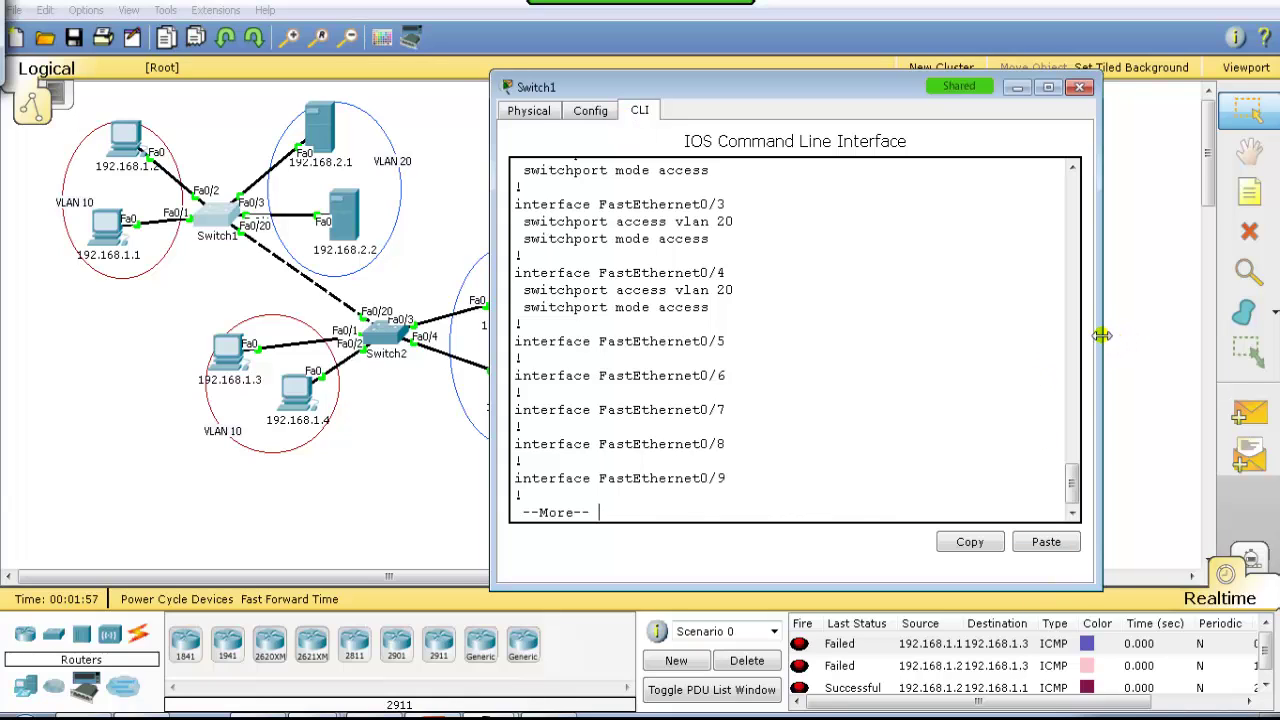
pyautogui.moveTo(1101, 336); pyautogui.dragTo(1222, 340)
pyautogui.press('q')
pyautogui.press('Return')
pyautogui.press('Return')
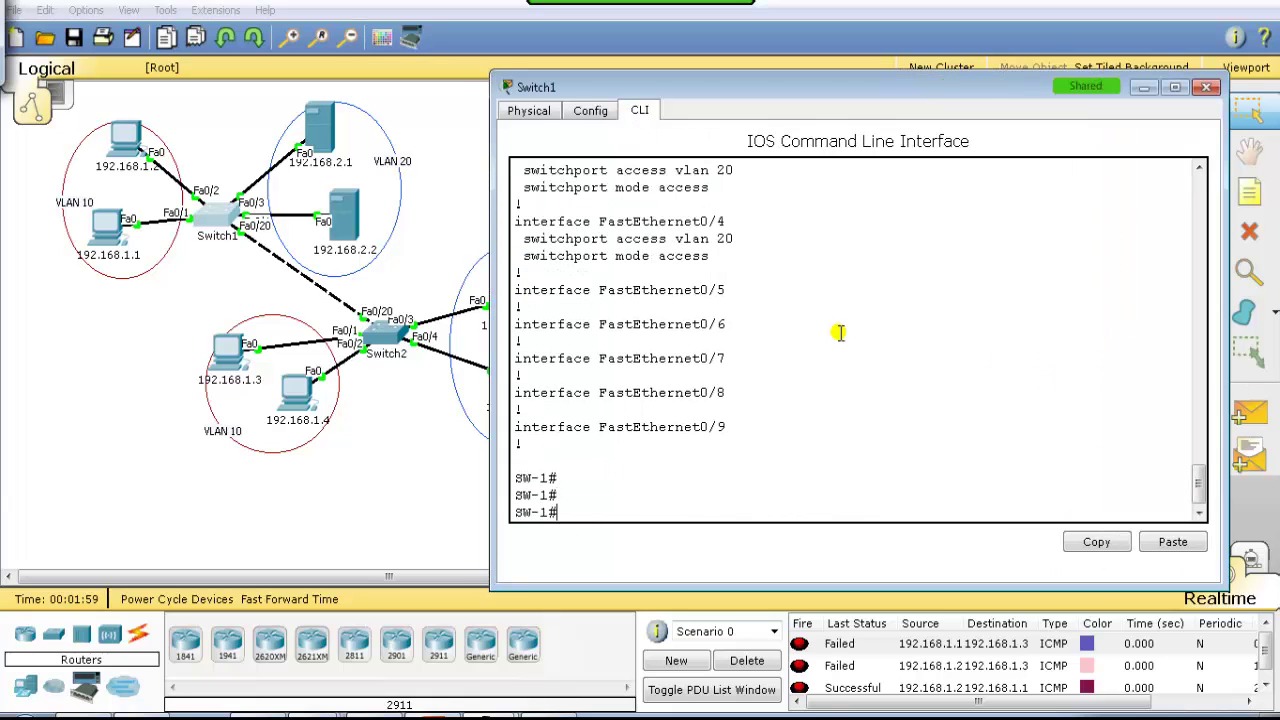
# Display Switch1's VLAN table with sh vlan, check the ports in VLANs 10 and 20, and quit the listing.
pyautogui.write('sh vlan')
pyautogui.press('Return')
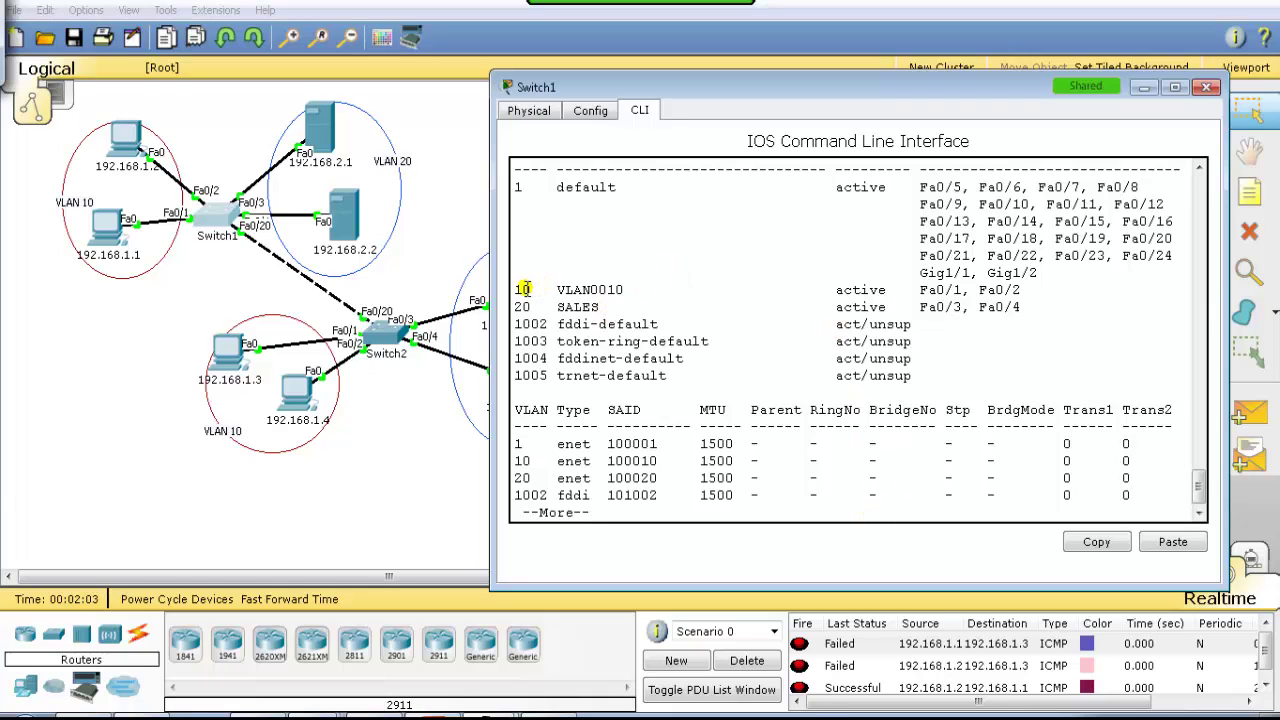
pyautogui.moveTo(519, 289); pyautogui.dragTo(1021, 308)
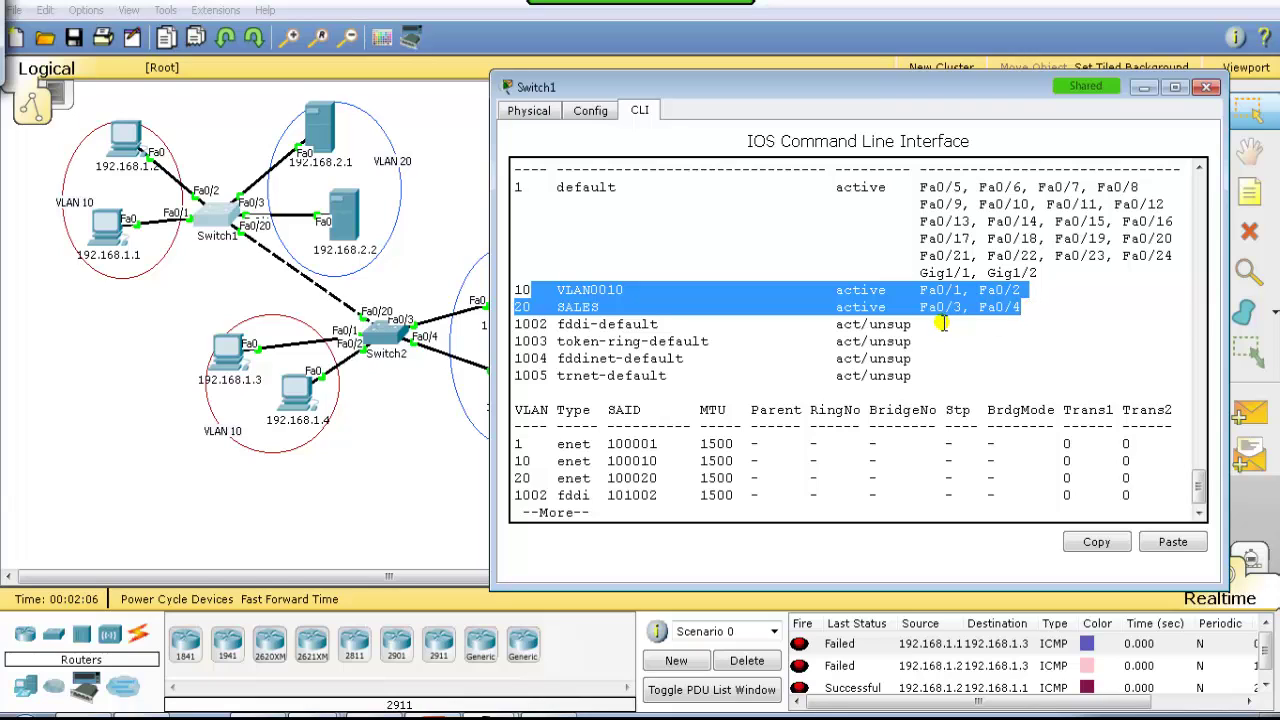
pyautogui.click(845, 323)
pyautogui.press('q')
pyautogui.press('Return')
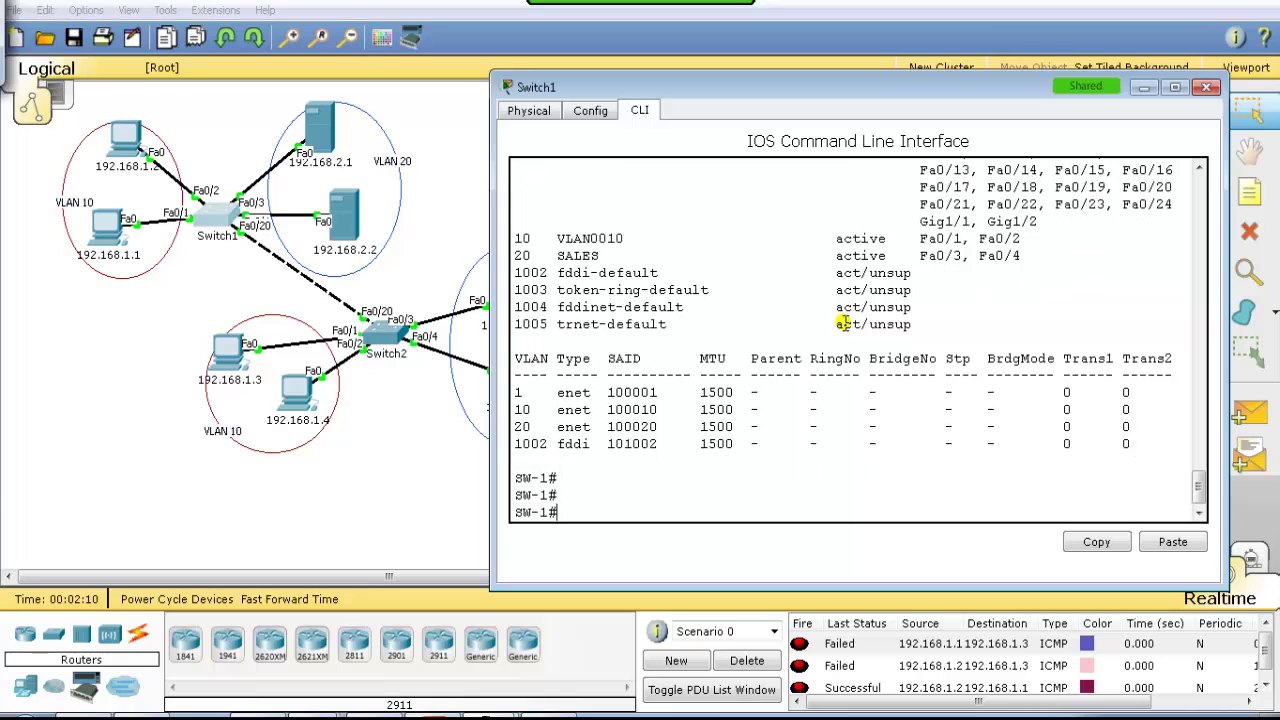
# Enter global configuration mode on Switch1 with conf t and select interface range f0/1 - 2.
pyautogui.write('con ft')
pyautogui.press('Return')
pyautogui.write('conf t')
pyautogui.press('Return')
pyautogui.write('int')
pyautogui.press('Tab')
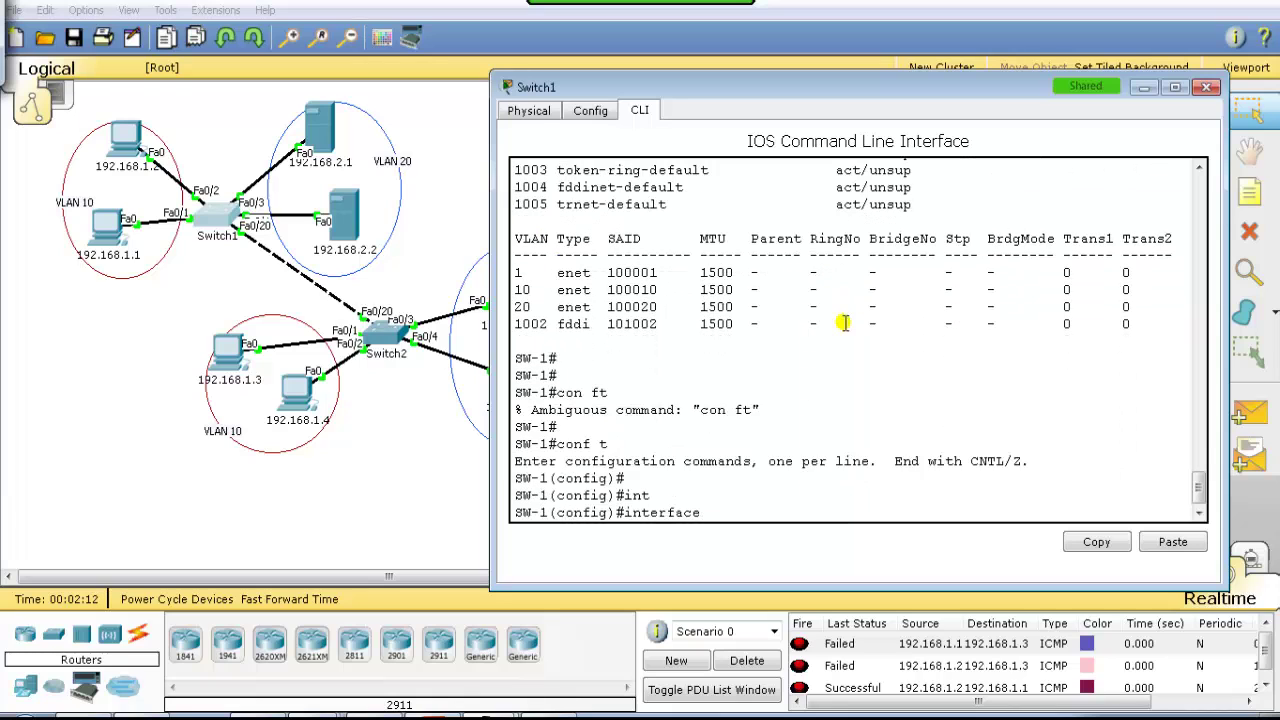
pyautogui.write('r')
pyautogui.press('Tab')
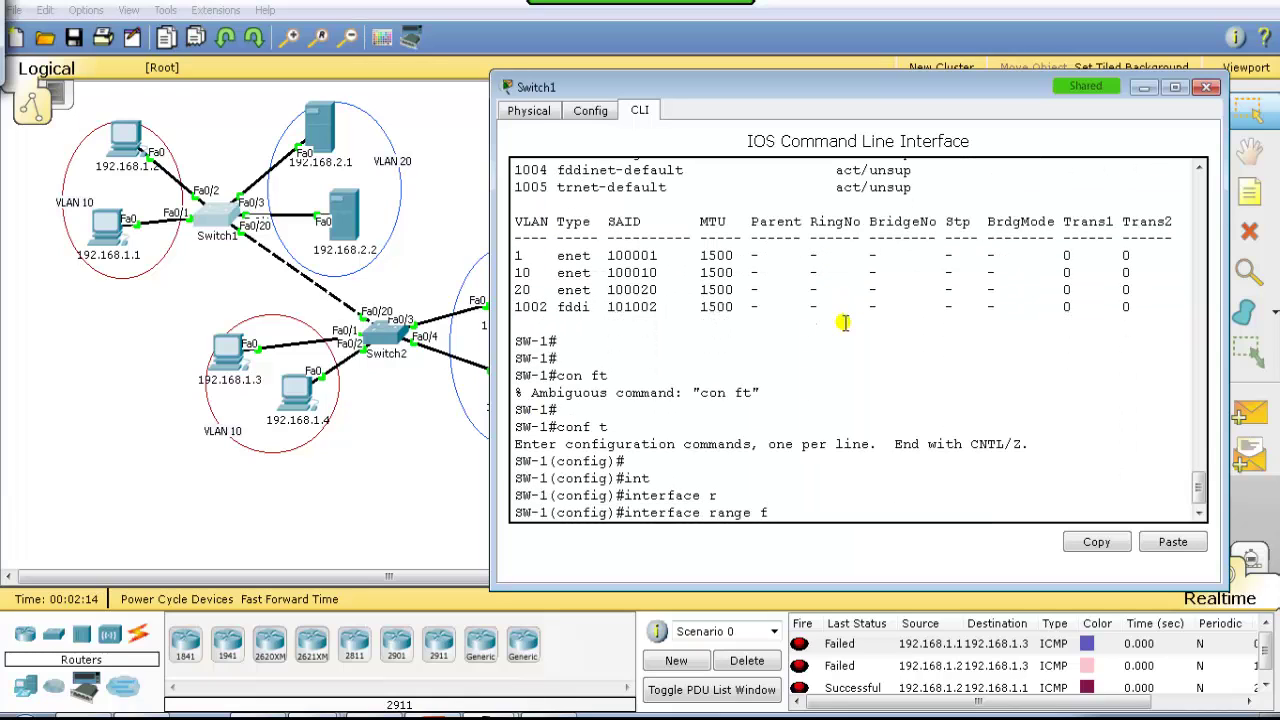
pyautogui.press('Return')
# Set the selected ports f0/1 - 2 on Switch1 to switchport mode access.
pyautogui.write('sw')
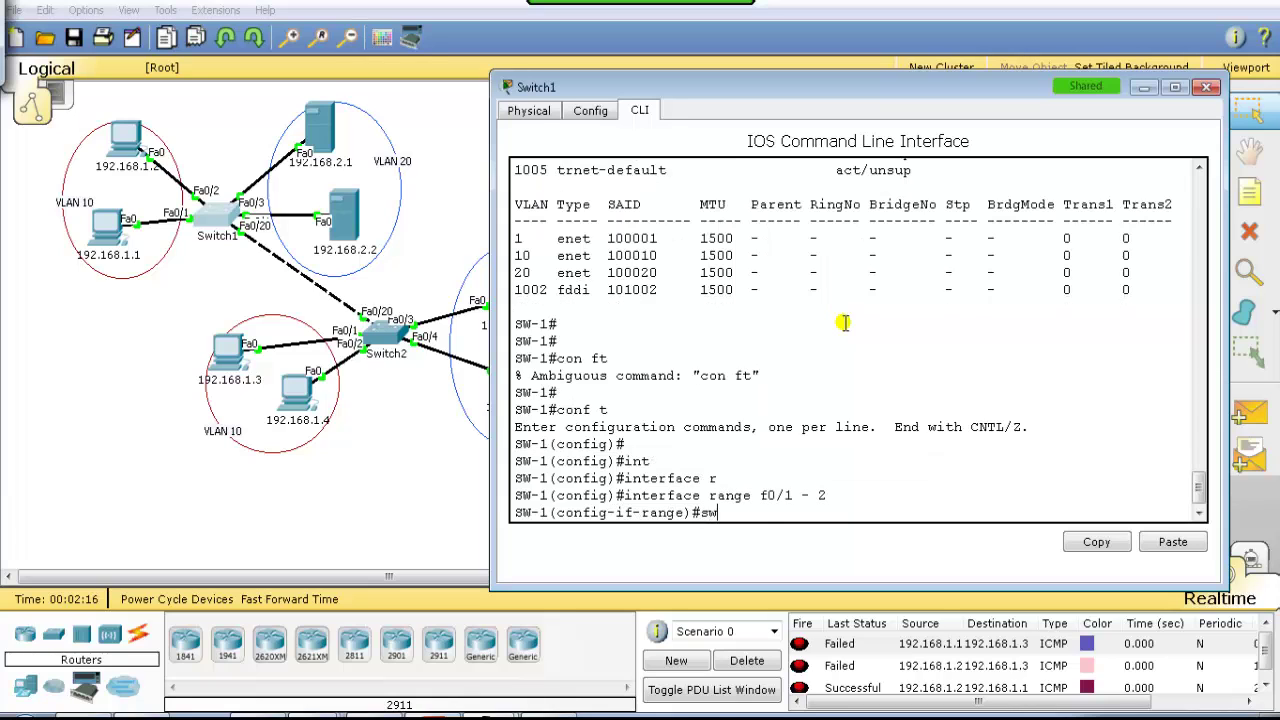
pyautogui.press('Tab')
pyautogui.write('mo')
pyautogui.press('Tab')
pyautogui.write('a')
pyautogui.press('Tab')
pyautogui.press('Return')
# Assign ports f0/1 - 2 to access VLAN 10 and exit the interface range configuration.
pyautogui.write('sw')
pyautogui.press('Tab')
pyautogui.write('a')
pyautogui.press('Tab')
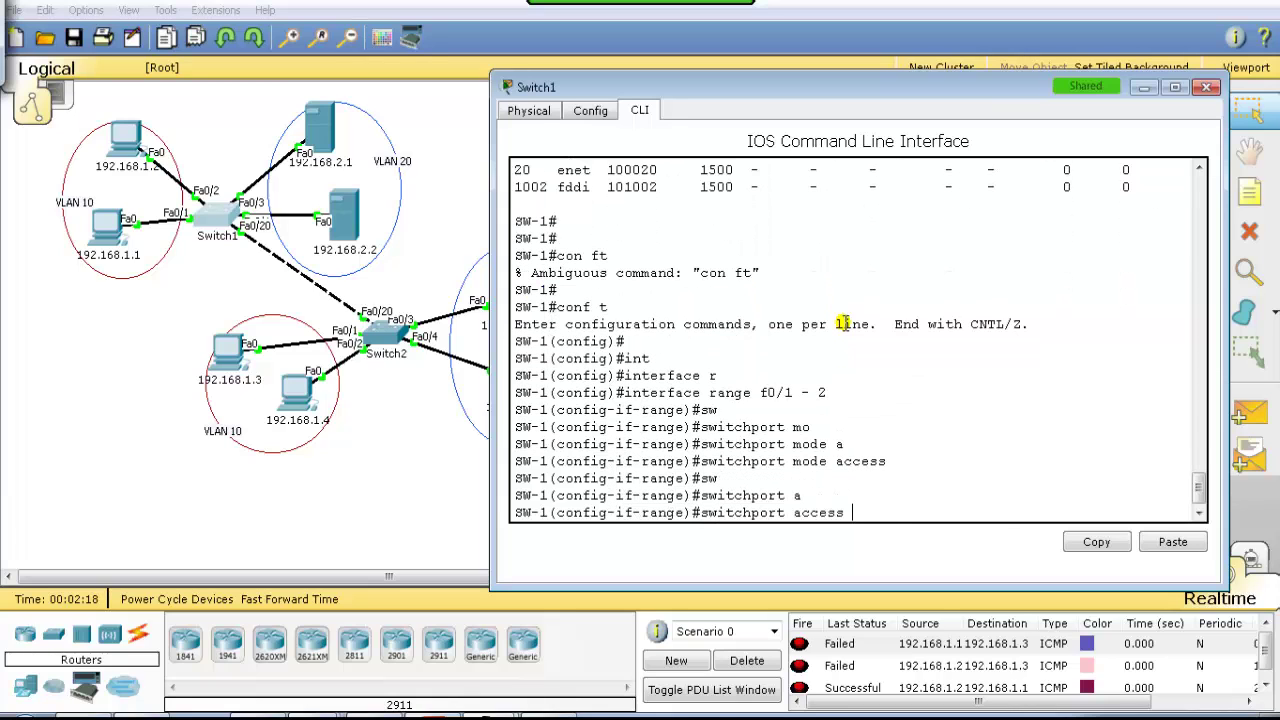
pyautogui.write('vlan 10')
pyautogui.press('Return')
pyautogui.write('exit')
pyautogui.press('Return')
pyautogui.press('Return')
# Select interface range f0/3 - 4 on Switch1 and set it to switchport mode access.
pyautogui.write('ig)#i')
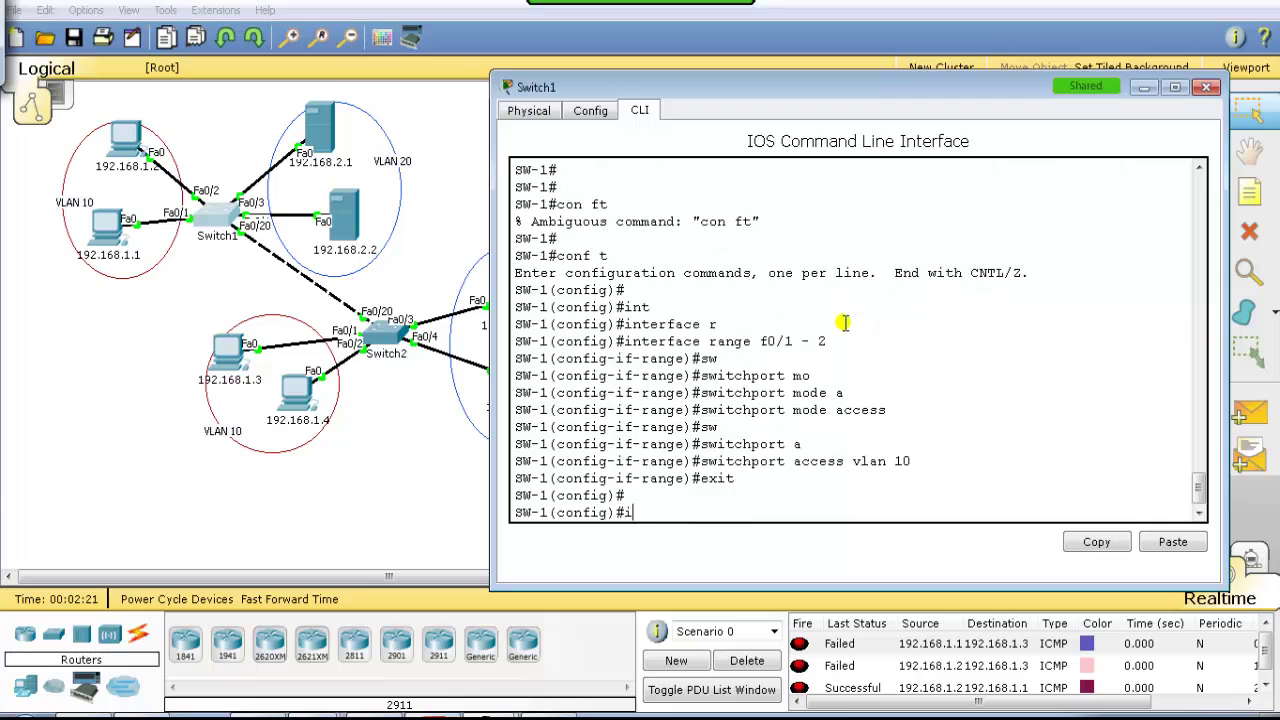
pyautogui.write('nt r')
pyautogui.press('Tab')
pyautogui.write('ange f')
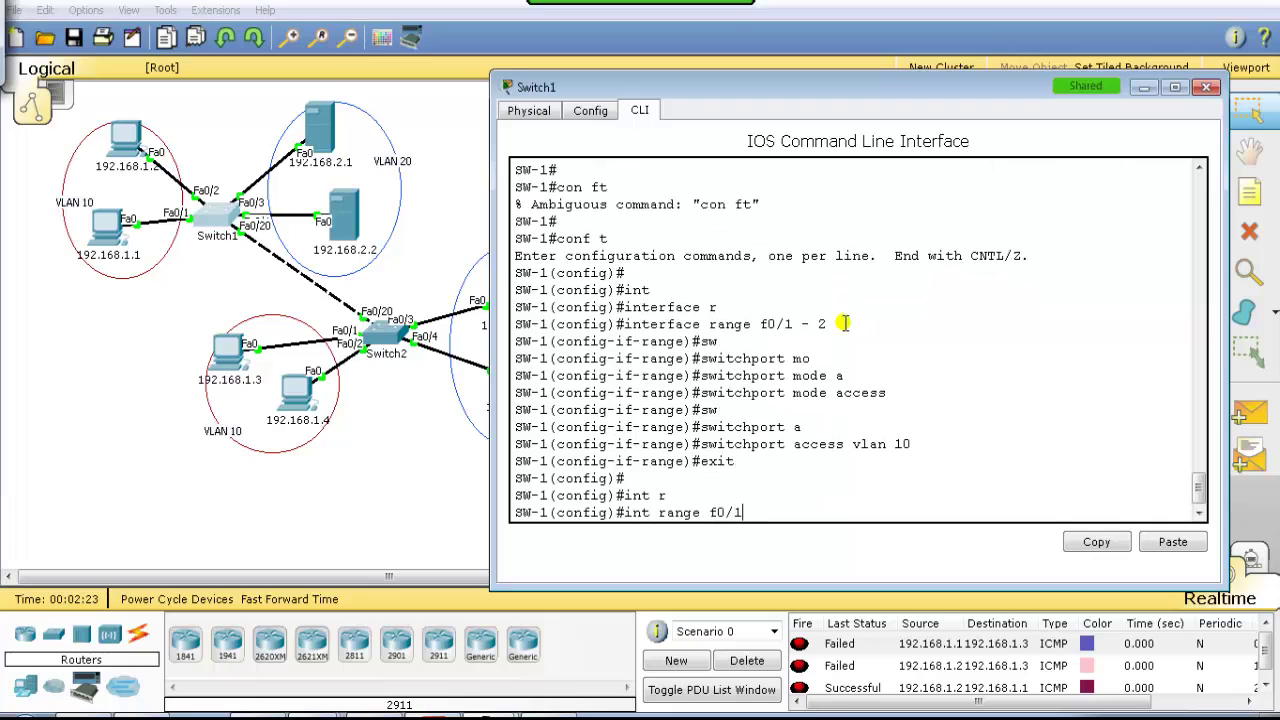
pyautogui.write('0/3 - 4')
pyautogui.press('Return')
pyautogui.write('sw\tmo\tac')
pyautogui.press('Return')
# Assign ports f0/3 - 4 on Switch1 to access VLAN 20.
pyautogui.write('sw\t')
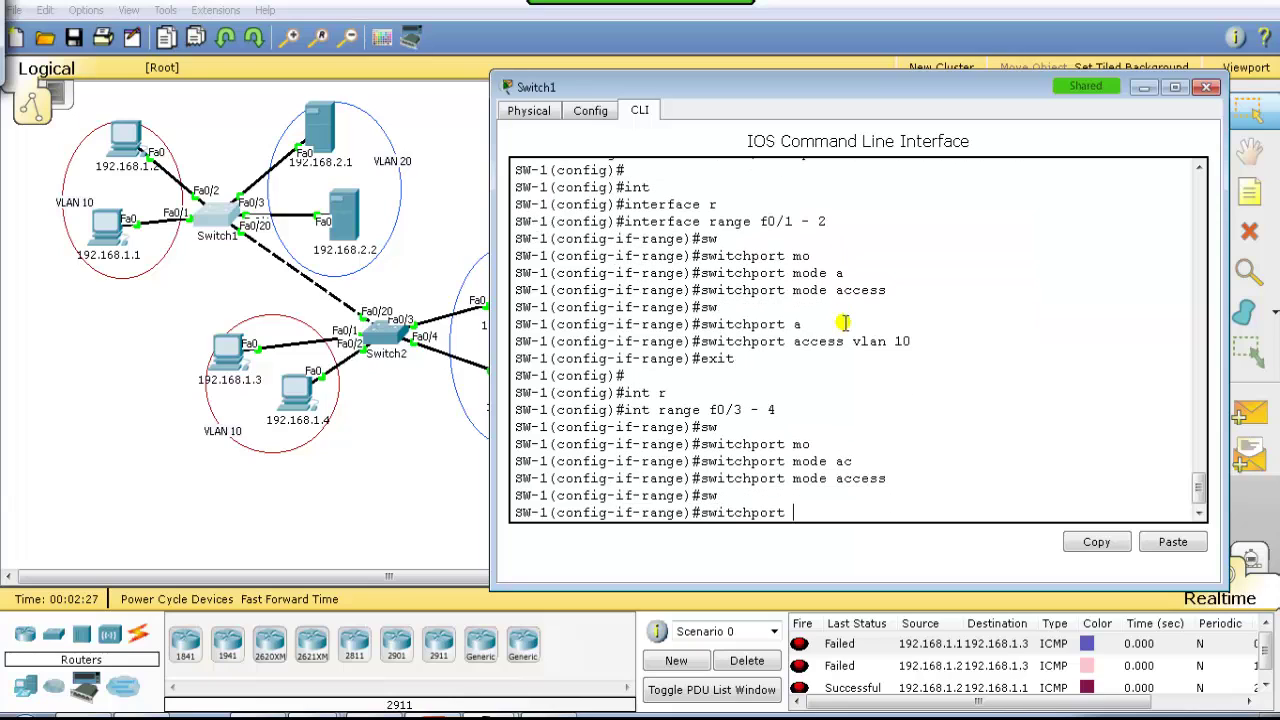
pyautogui.write('a')
pyautogui.press('Tab')
pyautogui.write('vlan ')
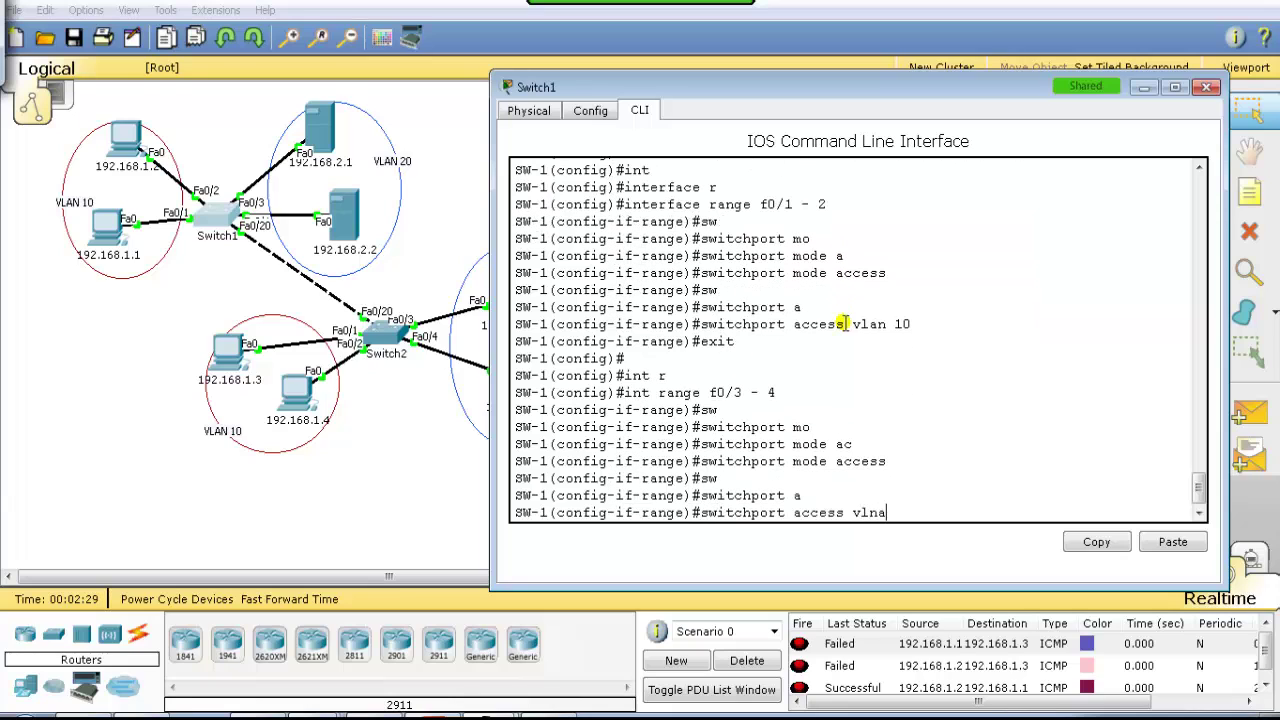
pyautogui.write('20')
pyautogui.press('Return')
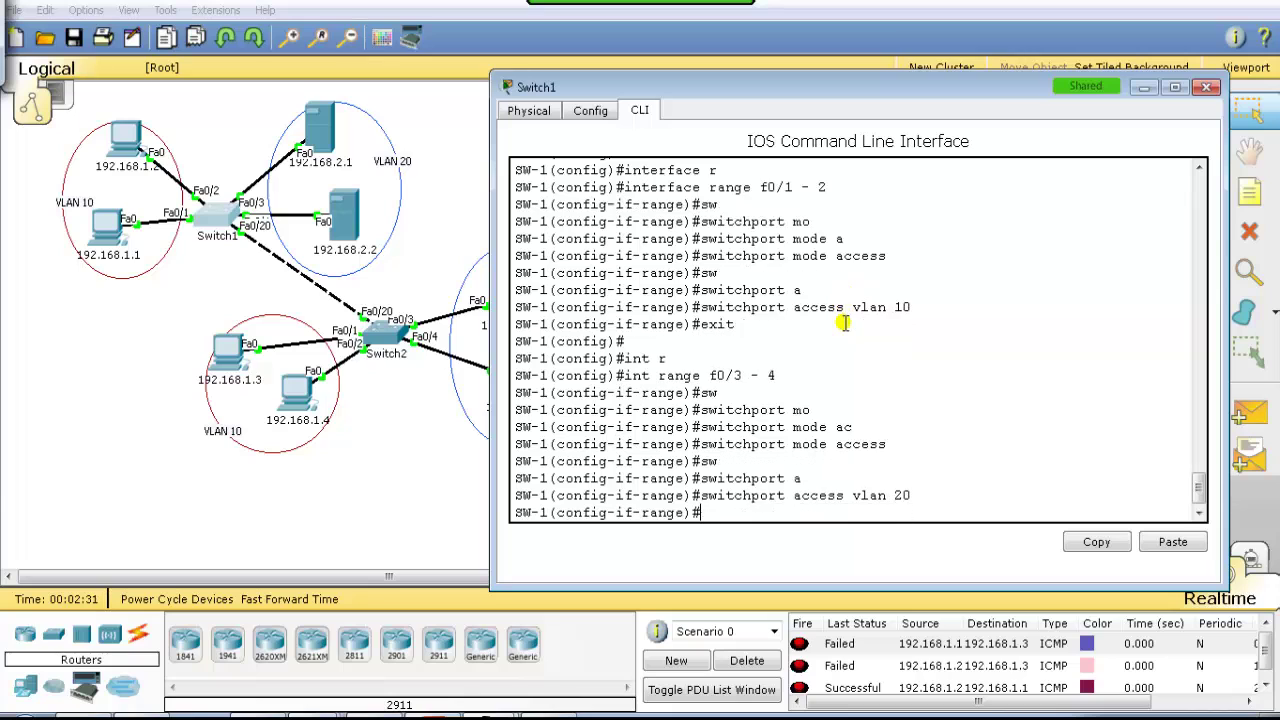
# End configuration mode on Switch1 and display its VLAN table with sh vlan to verify the port assignments.
pyautogui.write('end')
pyautogui.press('Return')
pyautogui.write('sh vlan')
pyautogui.press('Return')
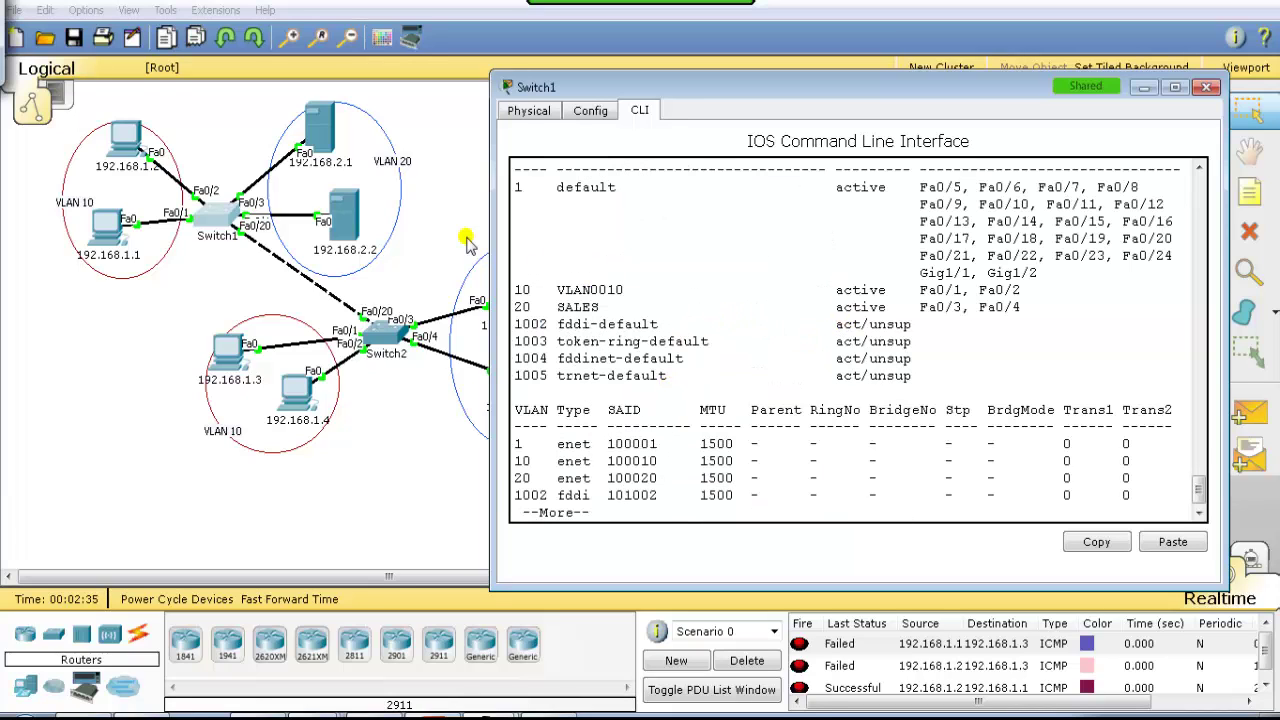
# Open Switch2's command line and enter privileged mode with the enable command.
pyautogui.click(385, 338)
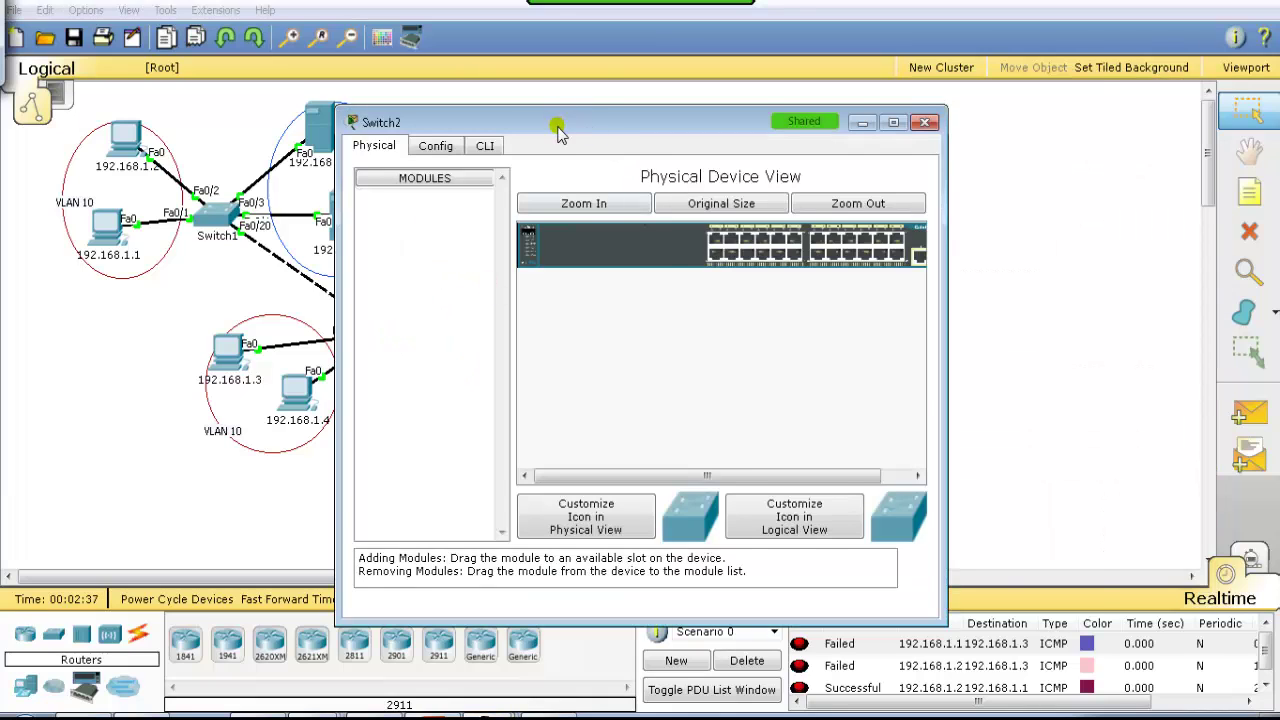
pyautogui.moveTo(557, 126); pyautogui.dragTo(713, 110)
pyautogui.click(639, 129)
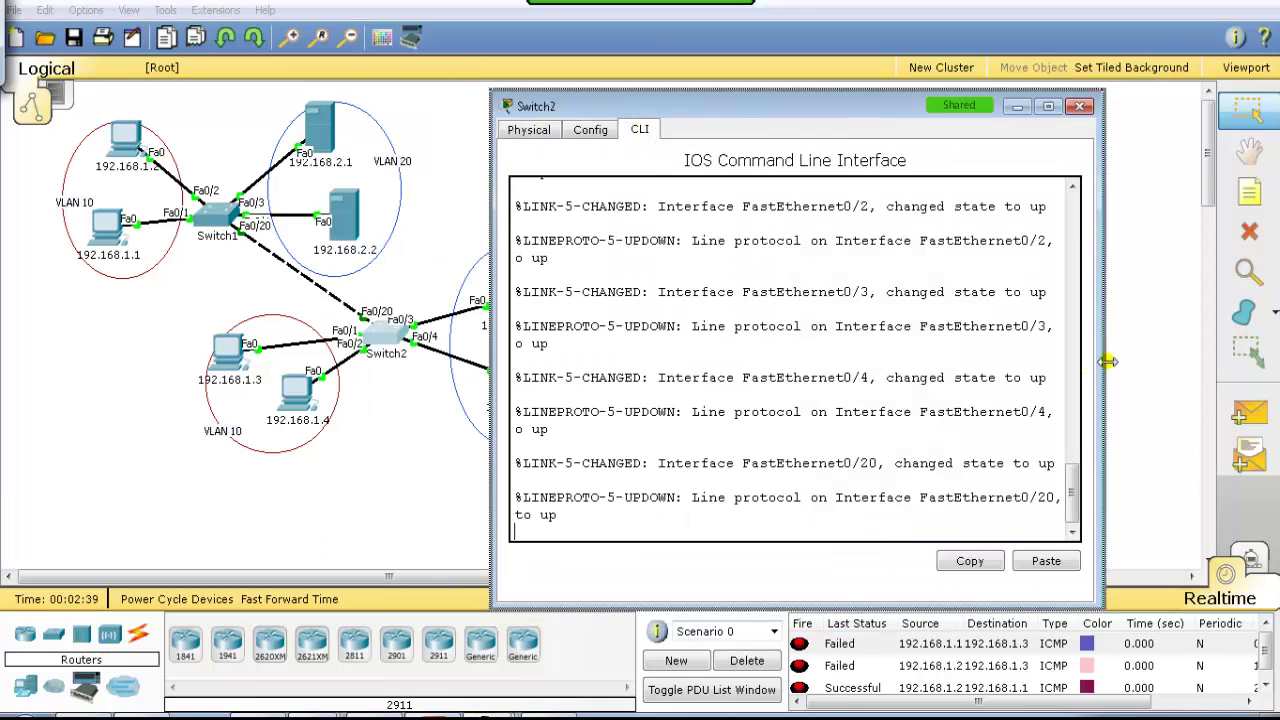
pyautogui.moveTo(1093, 367); pyautogui.dragTo(1215, 365)
pyautogui.press('Return')
pyautogui.press('Return')
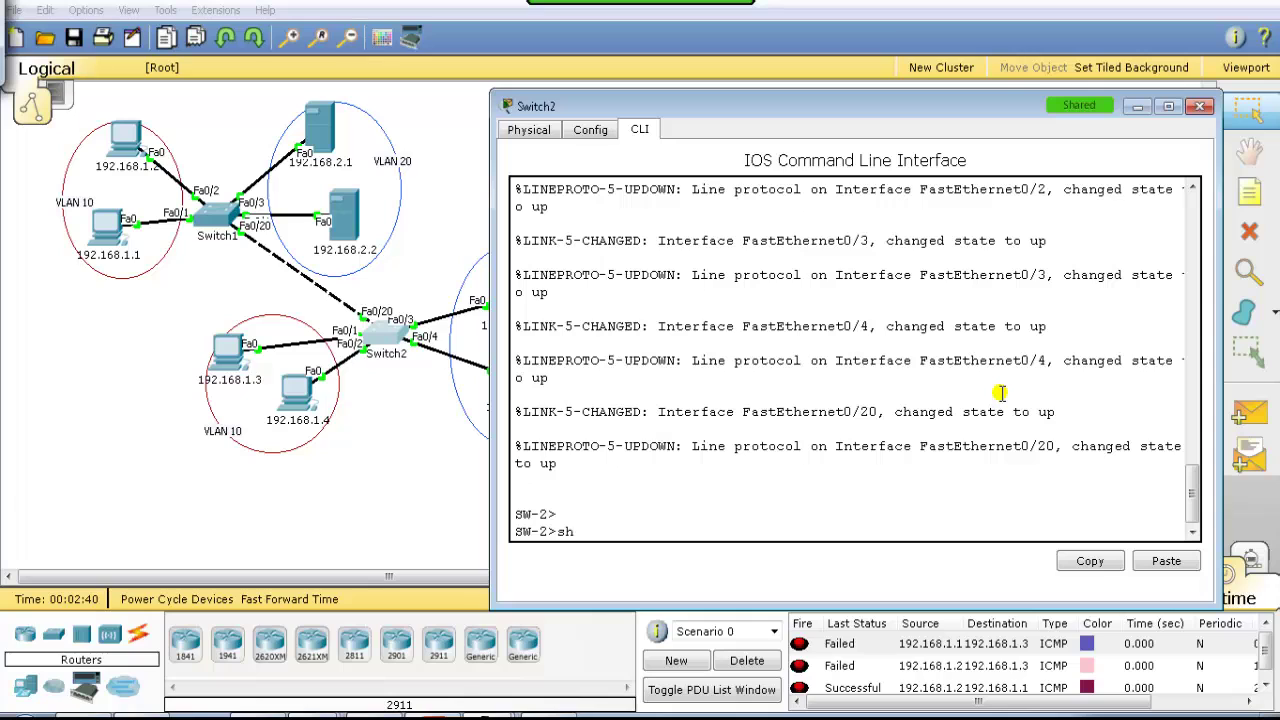
pyautogui.write('en')
pyautogui.press('Tab')
pyautogui.press('Return')
# Display Switch2's VLAN table and check which ports belong to VLANs 10 and 20, returning to the topology.
pyautogui.write('sh vl')
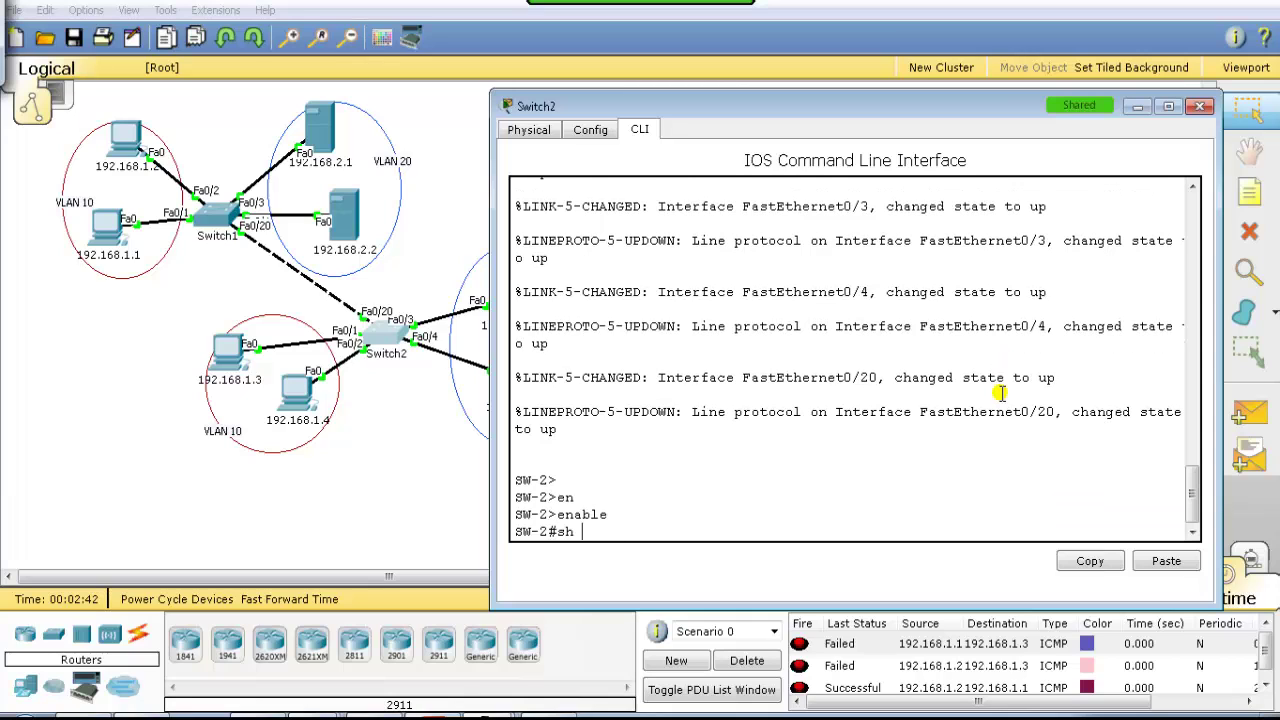
pyautogui.press('Tab')
pyautogui.press('Return')
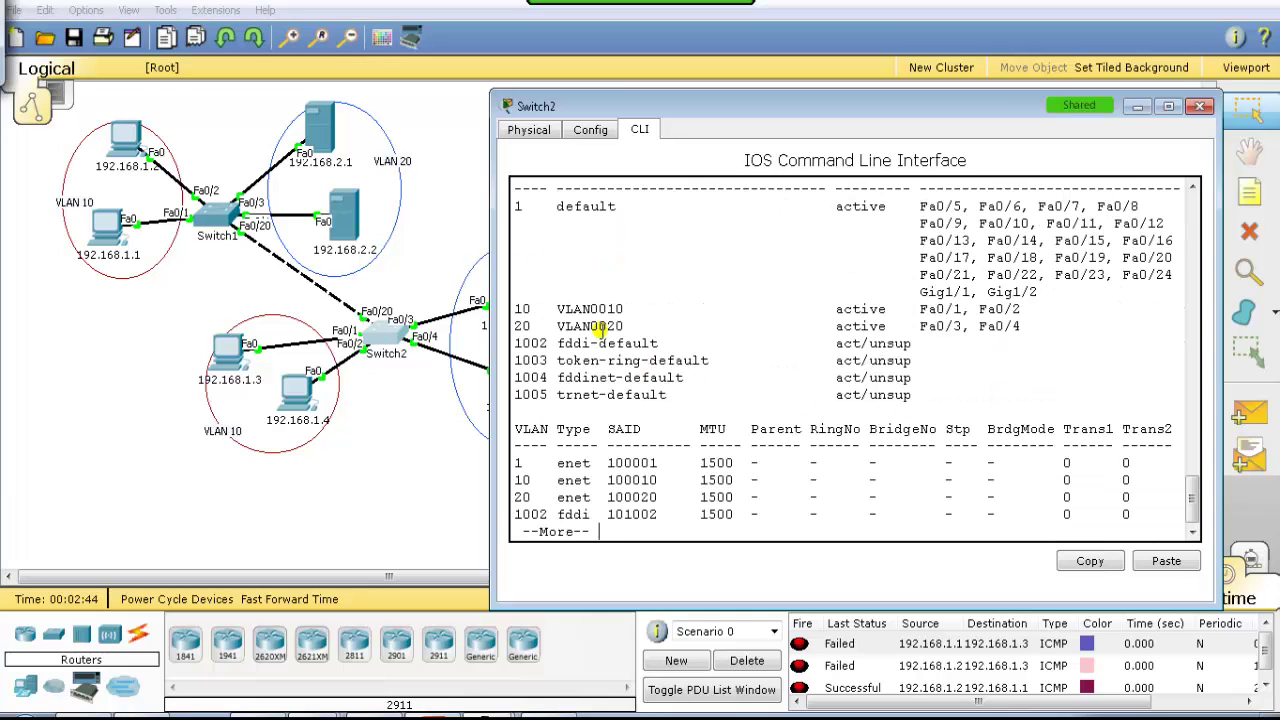
pyautogui.moveTo(581, 309); pyautogui.dragTo(1056, 329)
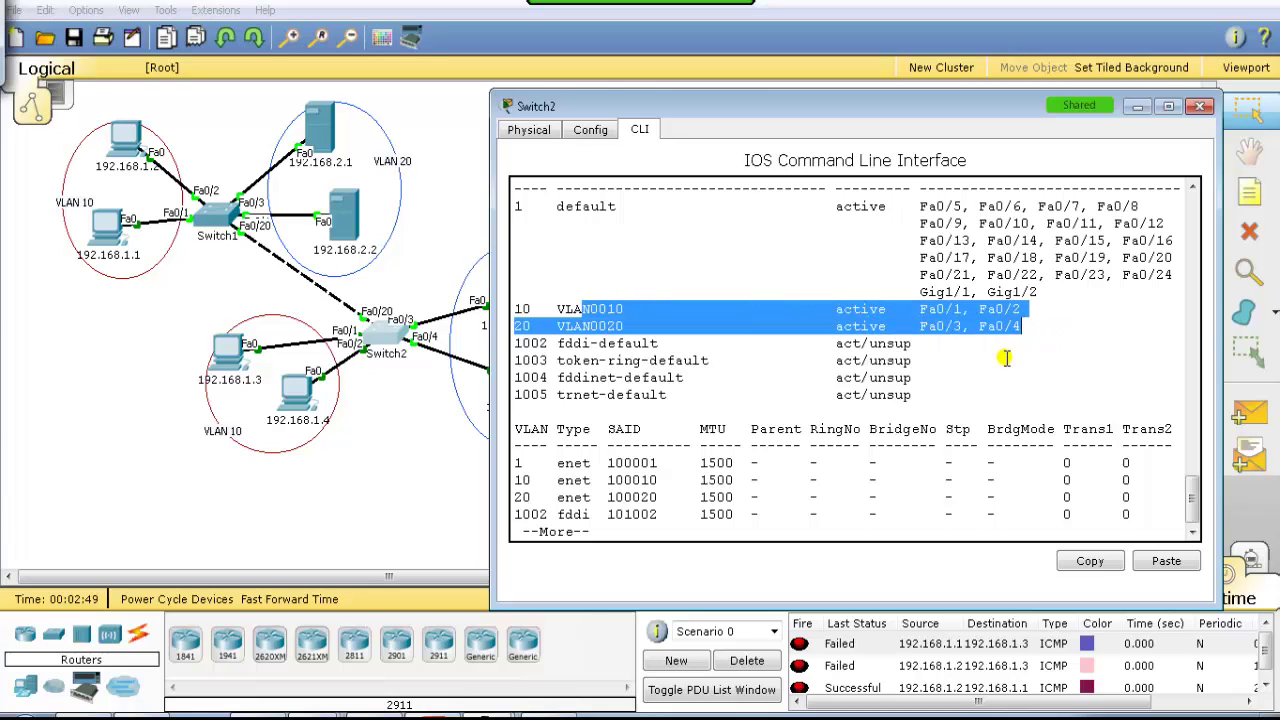
pyautogui.click(484, 238)
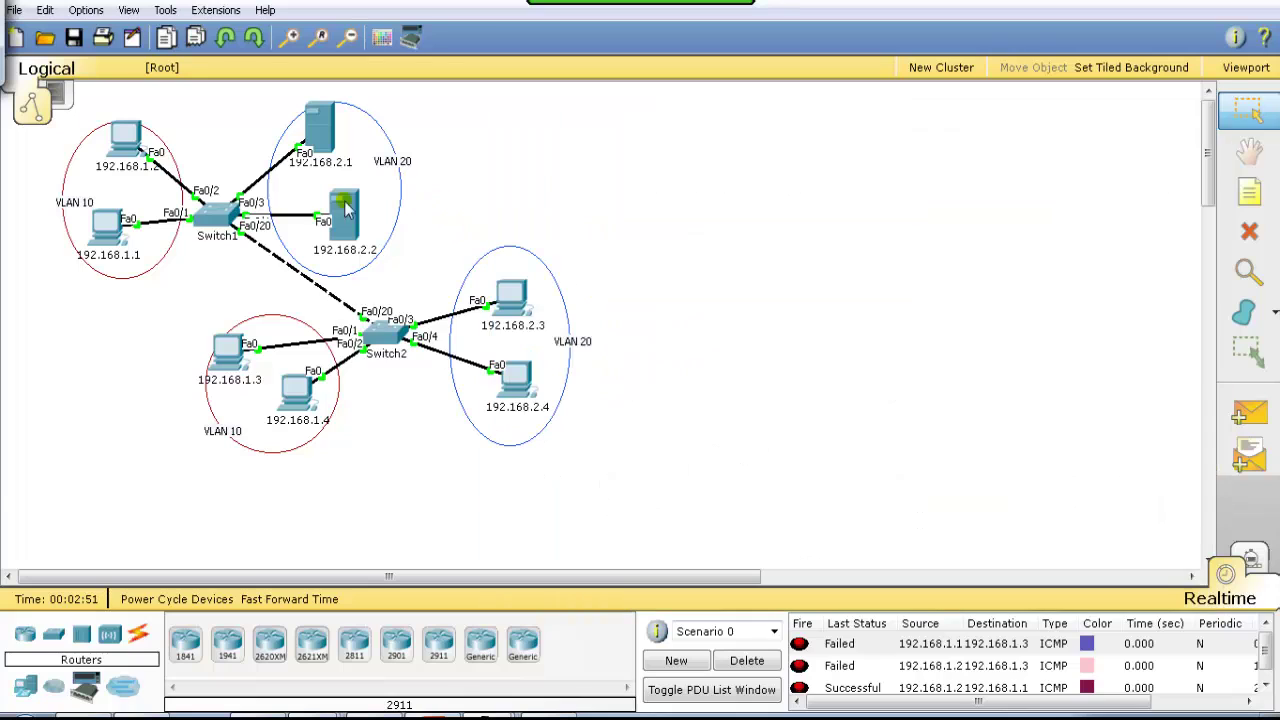
# Open the Command Prompt on PC 192.168.1.2 and show its IP settings with ipconfig.
pyautogui.click(125, 137)
pyautogui.moveTo(457, 124); pyautogui.dragTo(697, 107)
pyautogui.click(740, 129)
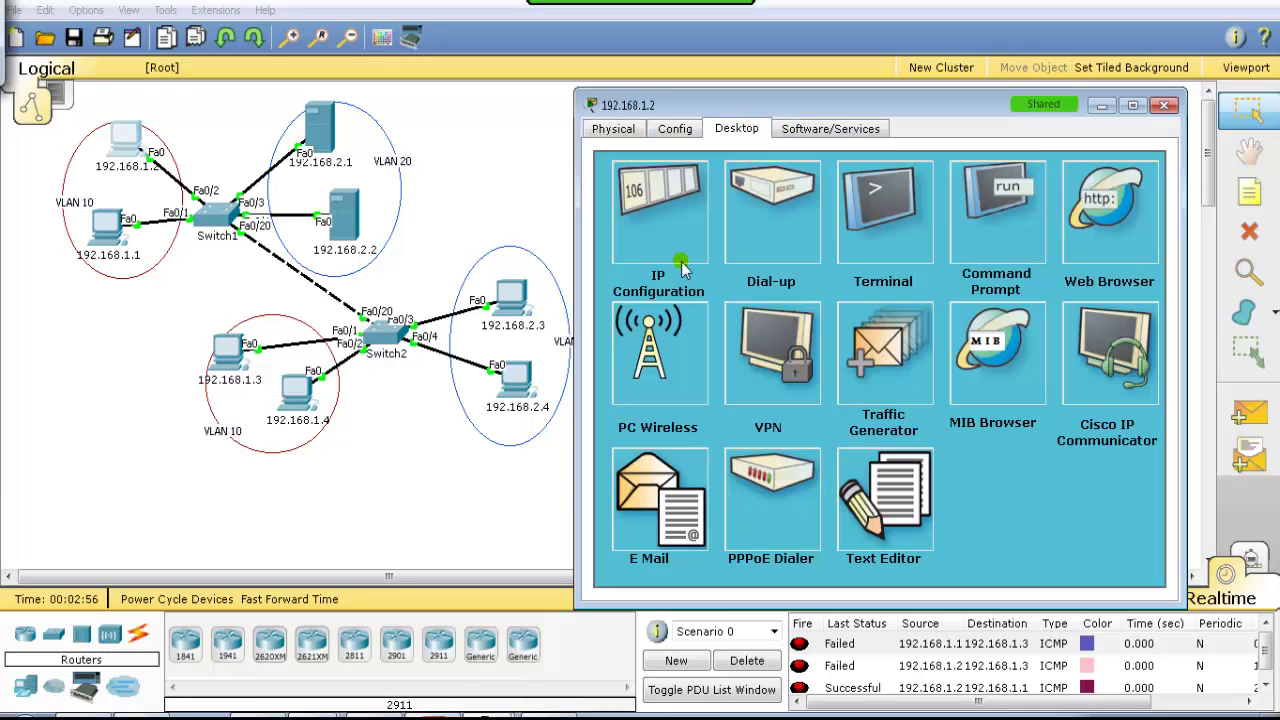
pyautogui.click(1012, 214)
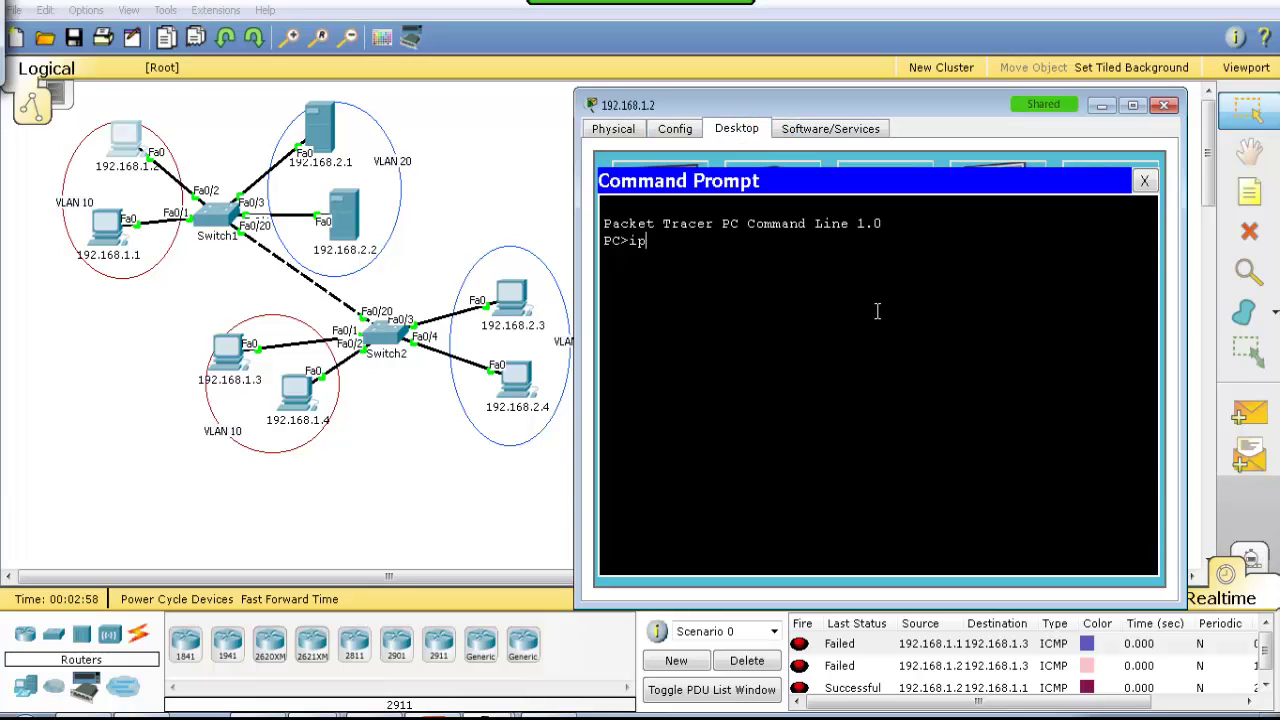
pyautogui.write('ipconfig')
pyautogui.press('Return')
# Ping 192.168.1.1 and 192.168.1.3 from PC 192.168.1.2 to test connectivity within VLAN 10.
pyautogui.write('ping 192.168.1.1')
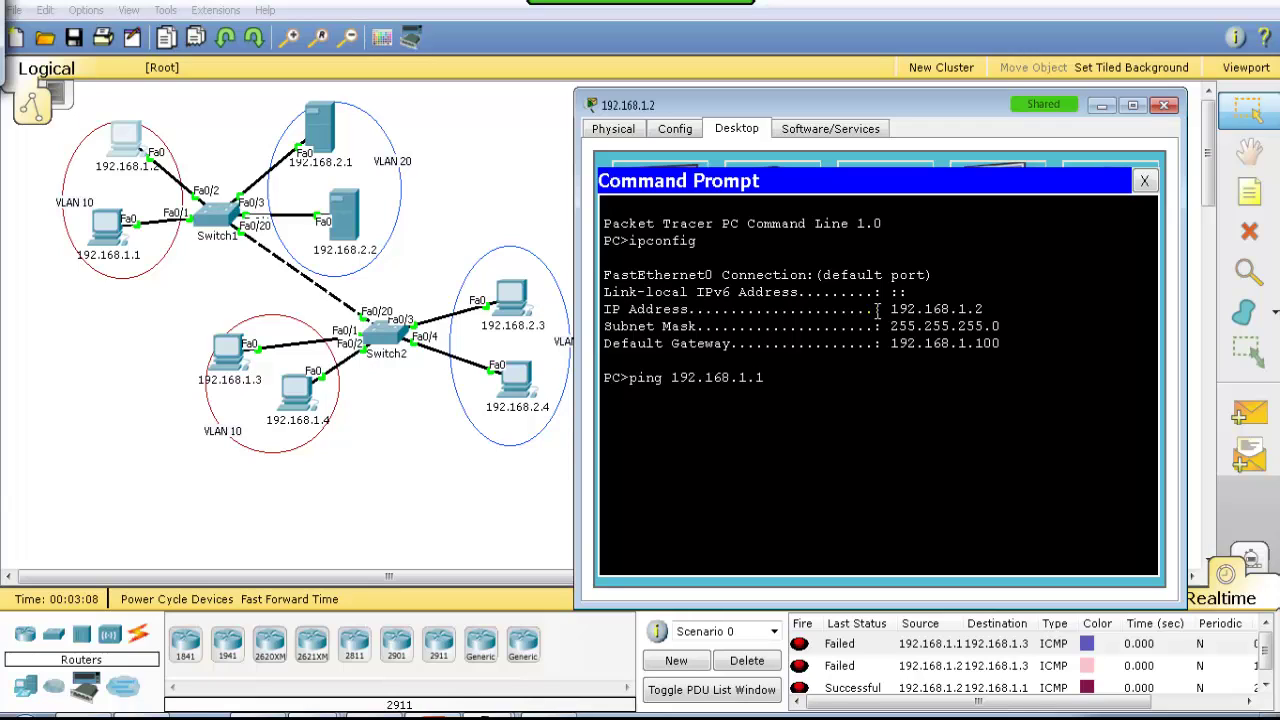
pyautogui.press('Return')
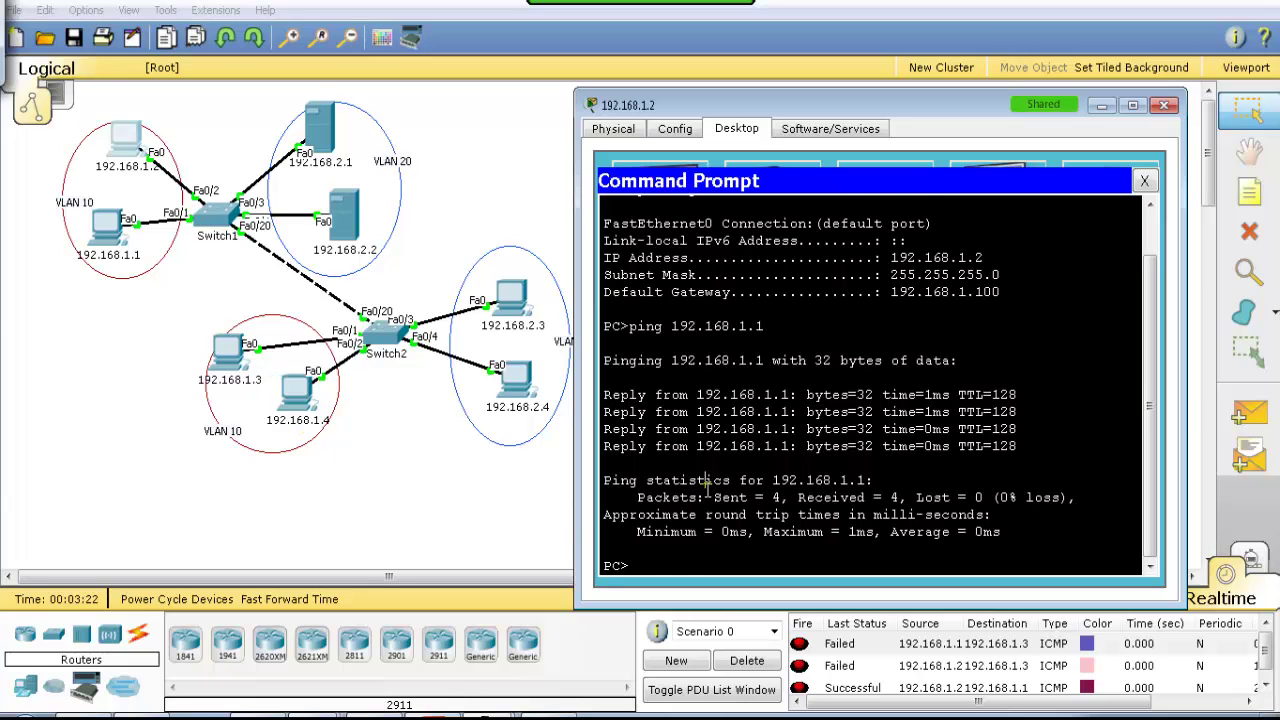
pyautogui.press('Return')
pyautogui.press('Return')
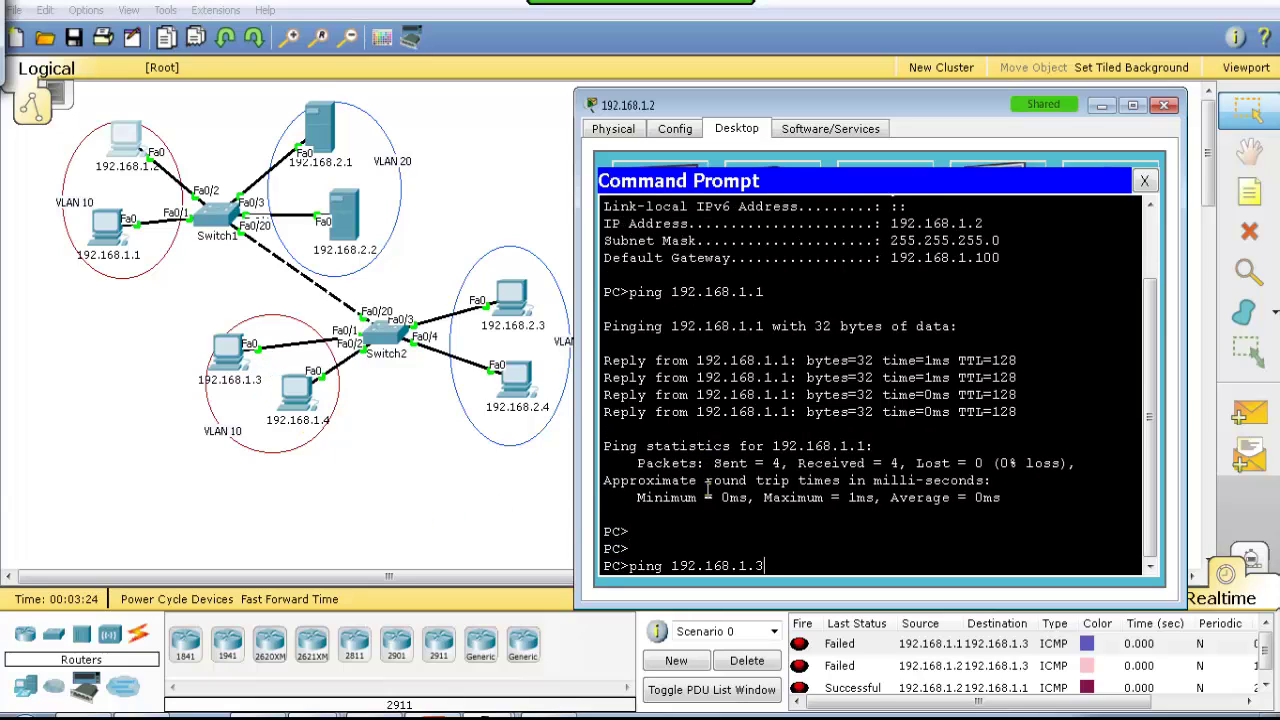
pyautogui.press('Return')
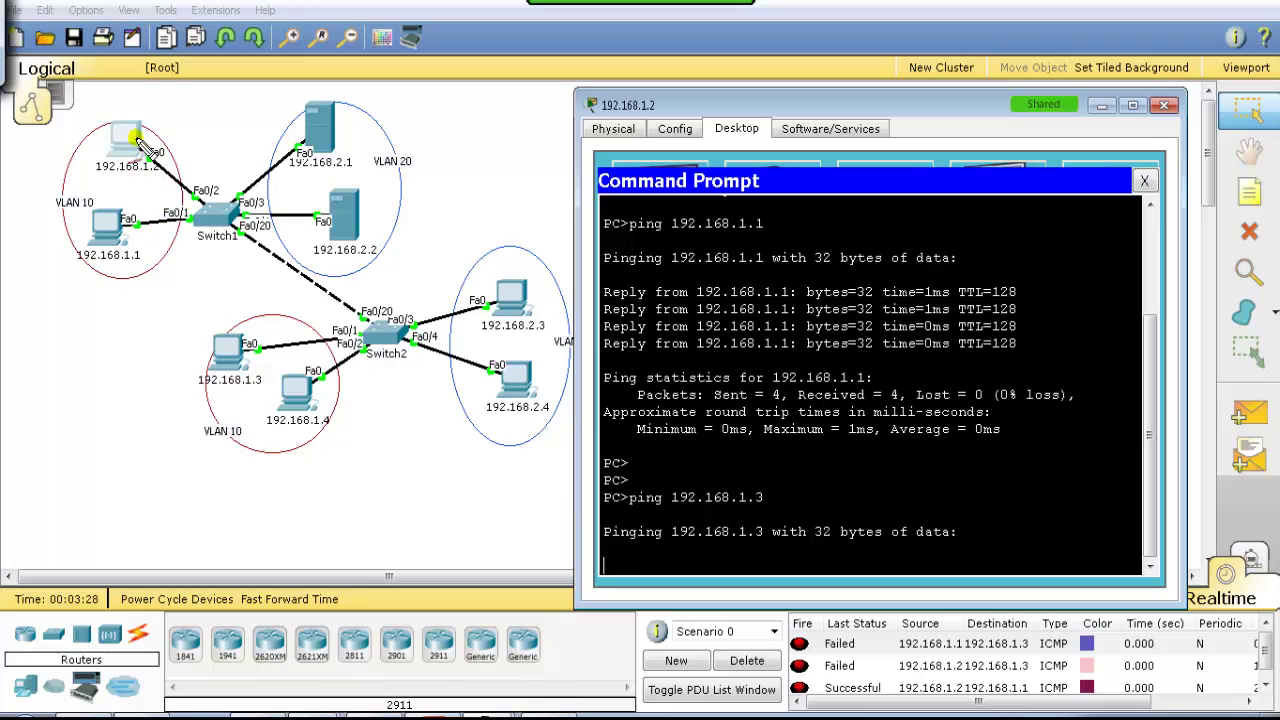
pyautogui.moveTo(138, 138); pyautogui.dragTo(126, 122)
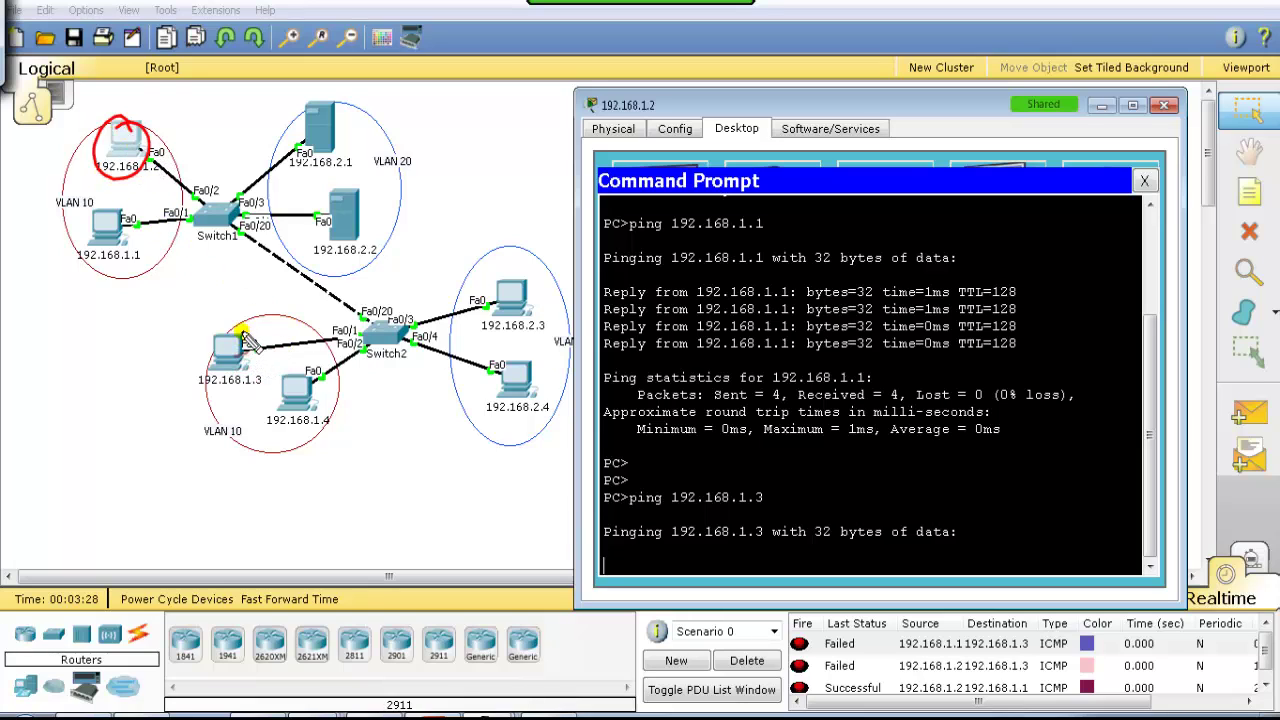
pyautogui.moveTo(245, 335); pyautogui.dragTo(236, 330)
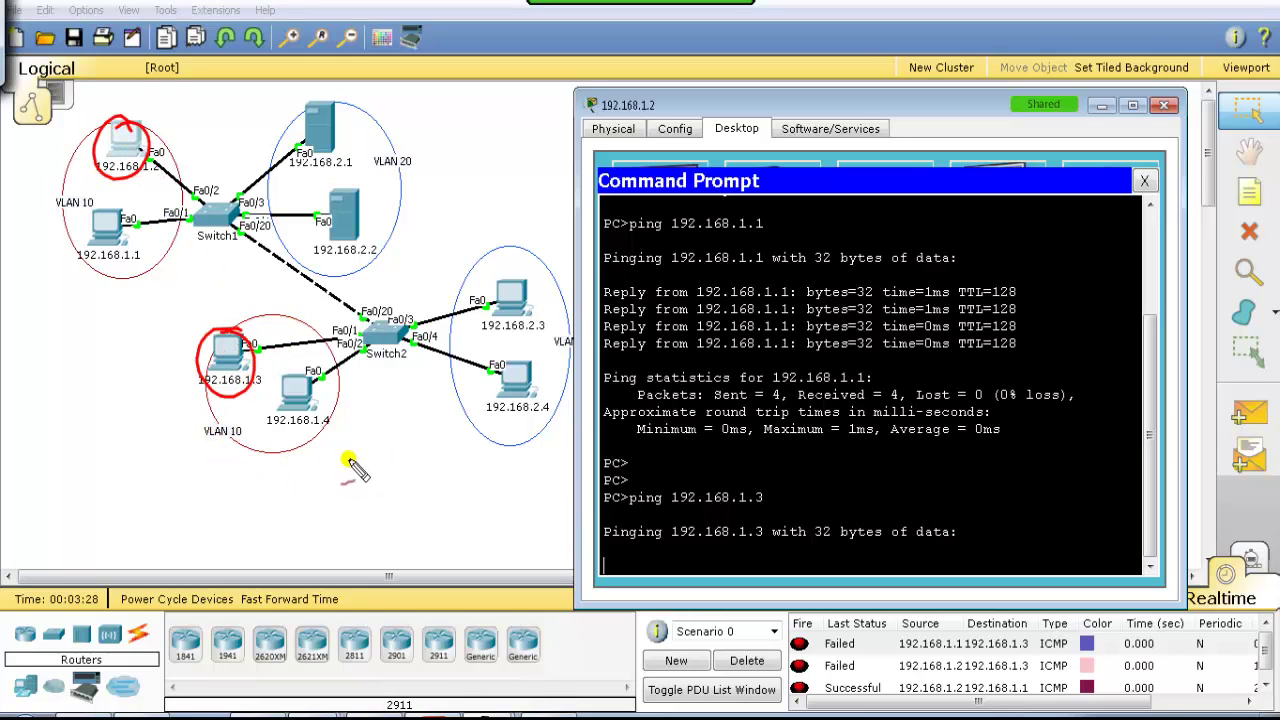
pyautogui.moveTo(350, 462)
pyautogui.mouseDown()
pyautogui.moveTo(443, 460)
pyautogui.moveTo(487, 477)
pyautogui.moveTo(525, 460)
pyautogui.mouseUp()
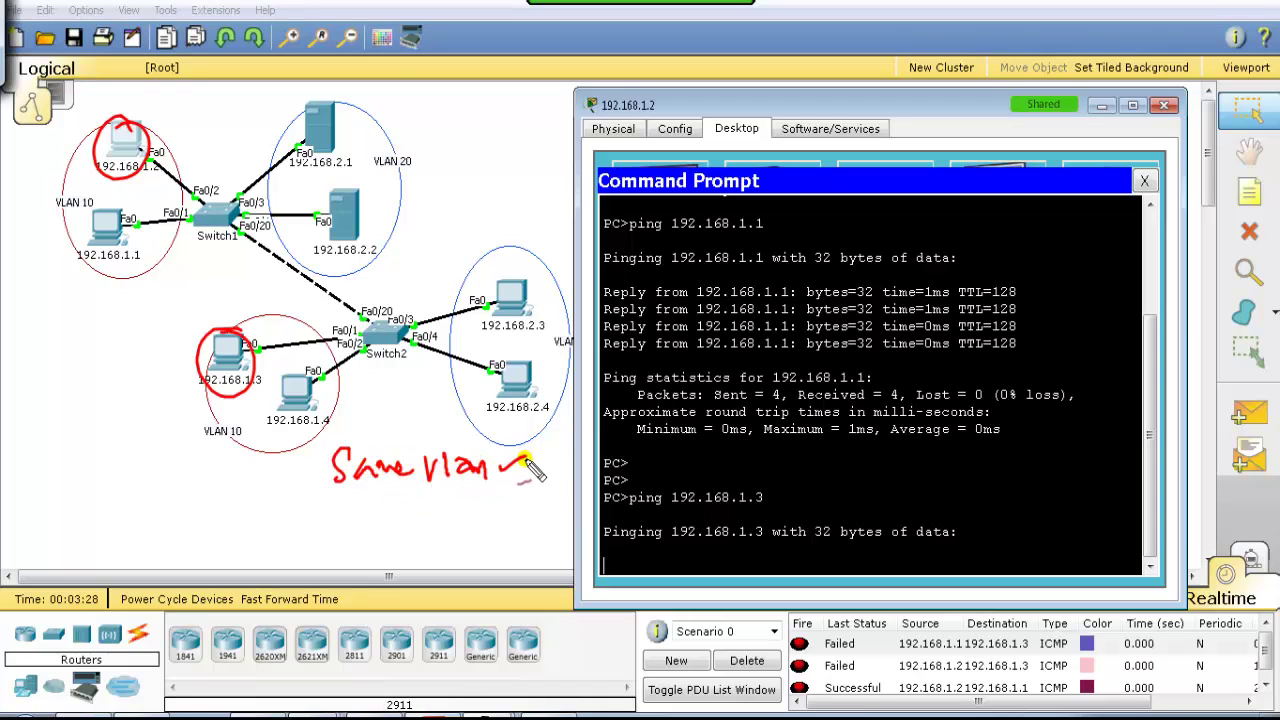
pyautogui.moveTo(297, 455)
pyautogui.mouseDown()
pyautogui.moveTo(295, 513)
pyautogui.moveTo(310, 537)
pyautogui.moveTo(370, 532)
pyautogui.moveTo(355, 513)
pyautogui.moveTo(471, 520)
pyautogui.mouseUp()
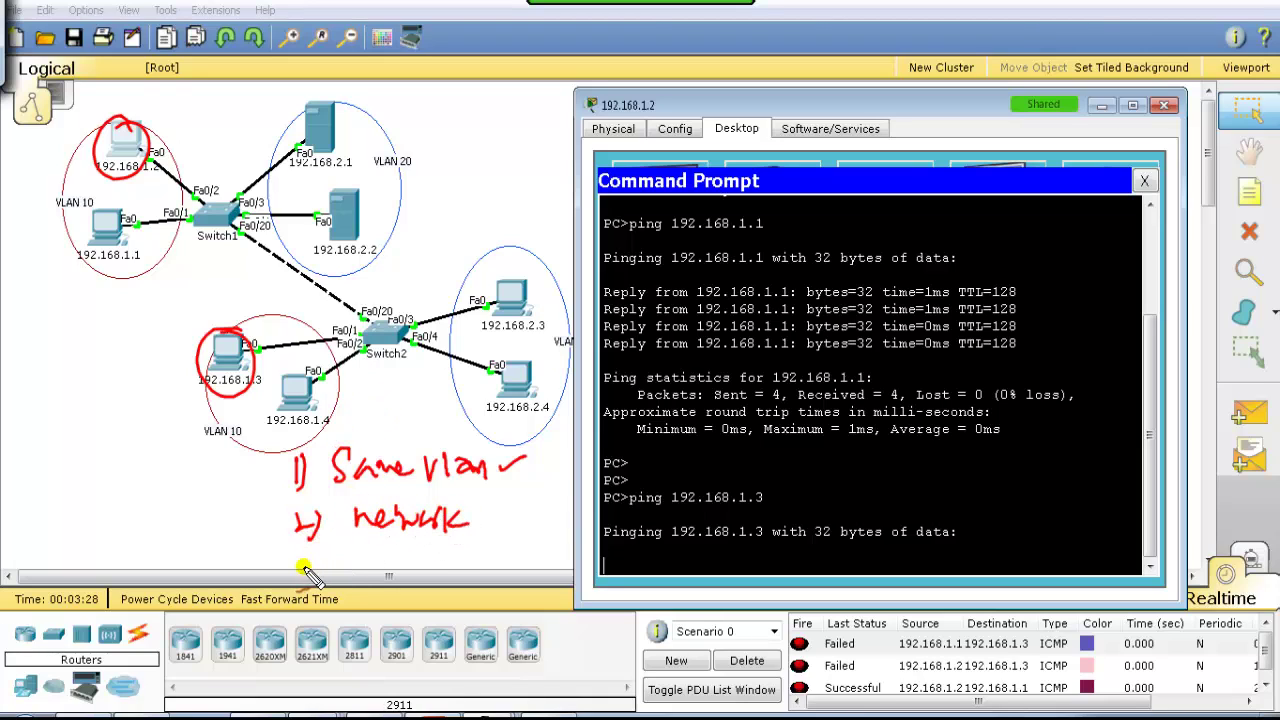
pyautogui.moveTo(302, 565)
pyautogui.mouseDown()
pyautogui.moveTo(359, 575)
pyautogui.moveTo(478, 566)
pyautogui.mouseUp()
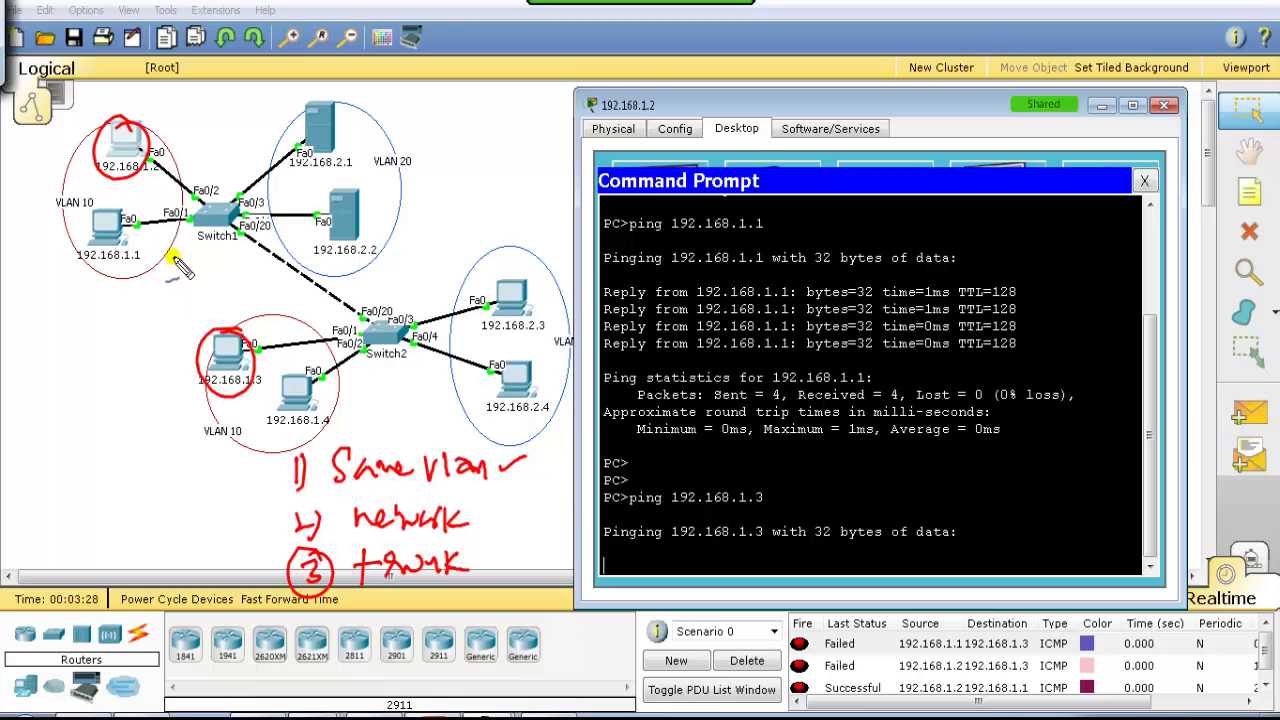
pyautogui.moveTo(120, 200)
pyautogui.mouseDown()
pyautogui.moveTo(120, 243)
pyautogui.moveTo(144, 192)
pyautogui.moveTo(142, 157)
pyautogui.moveTo(158, 200)
pyautogui.moveTo(127, 228)
pyautogui.moveTo(162, 205)
pyautogui.moveTo(148, 162)
pyautogui.moveTo(157, 225)
pyautogui.moveTo(200, 198)
pyautogui.moveTo(108, 168)
pyautogui.moveTo(67, 283)
pyautogui.moveTo(152, 398)
pyautogui.moveTo(205, 392)
pyautogui.mouseUp()
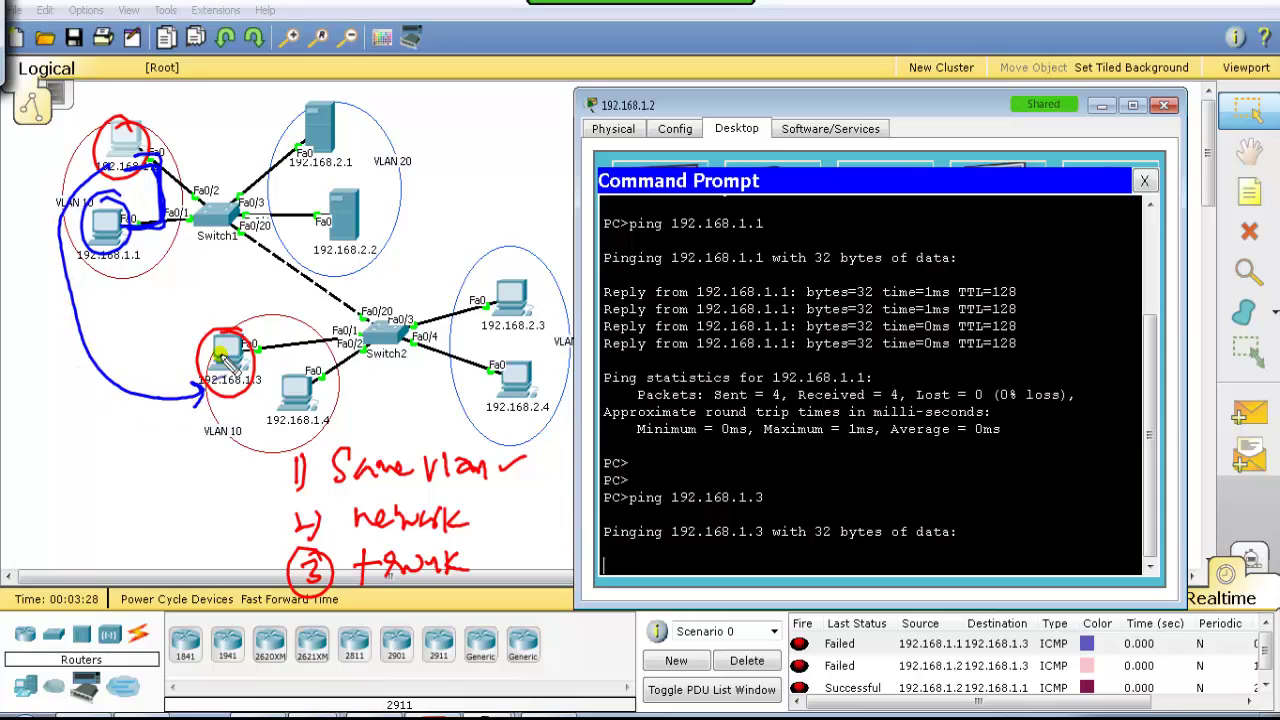
pyautogui.moveTo(240, 246); pyautogui.dragTo(358, 310)
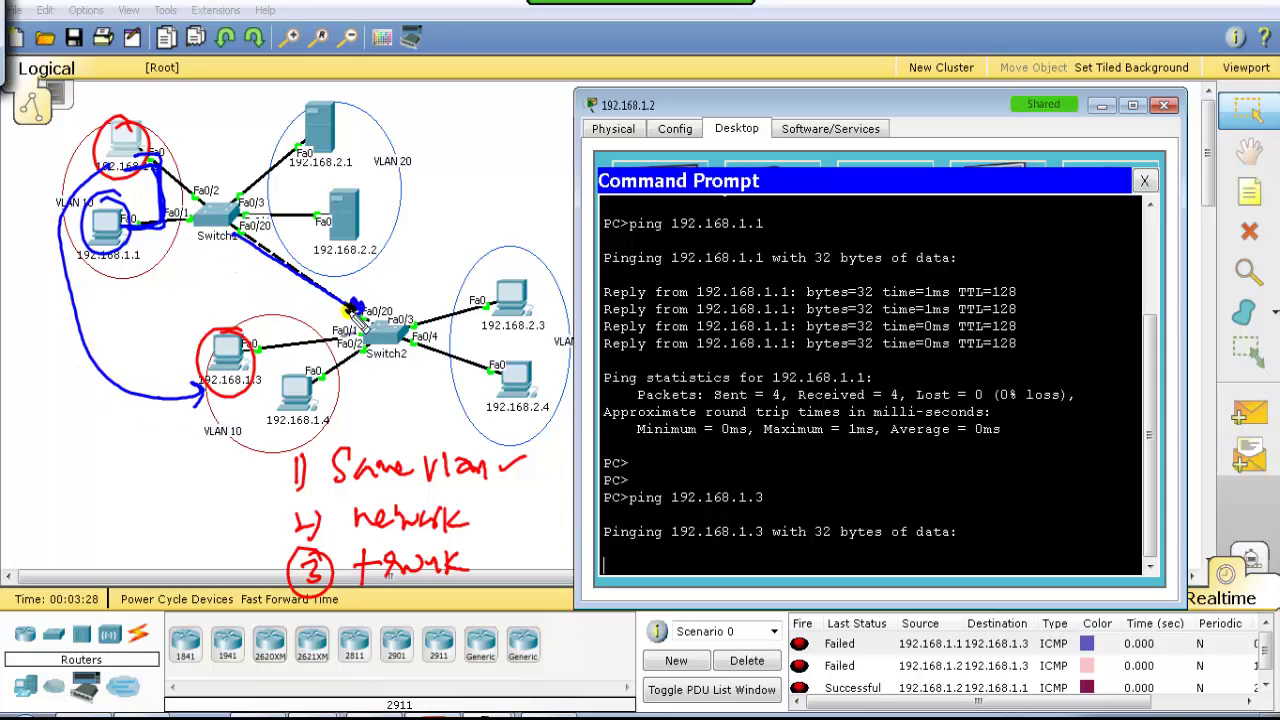
pyautogui.moveTo(262, 252)
pyautogui.mouseDown()
pyautogui.moveTo(232, 237)
pyautogui.moveTo(255, 270)
pyautogui.moveTo(314, 262)
pyautogui.moveTo(258, 298)
pyautogui.moveTo(331, 274)
pyautogui.mouseUp()
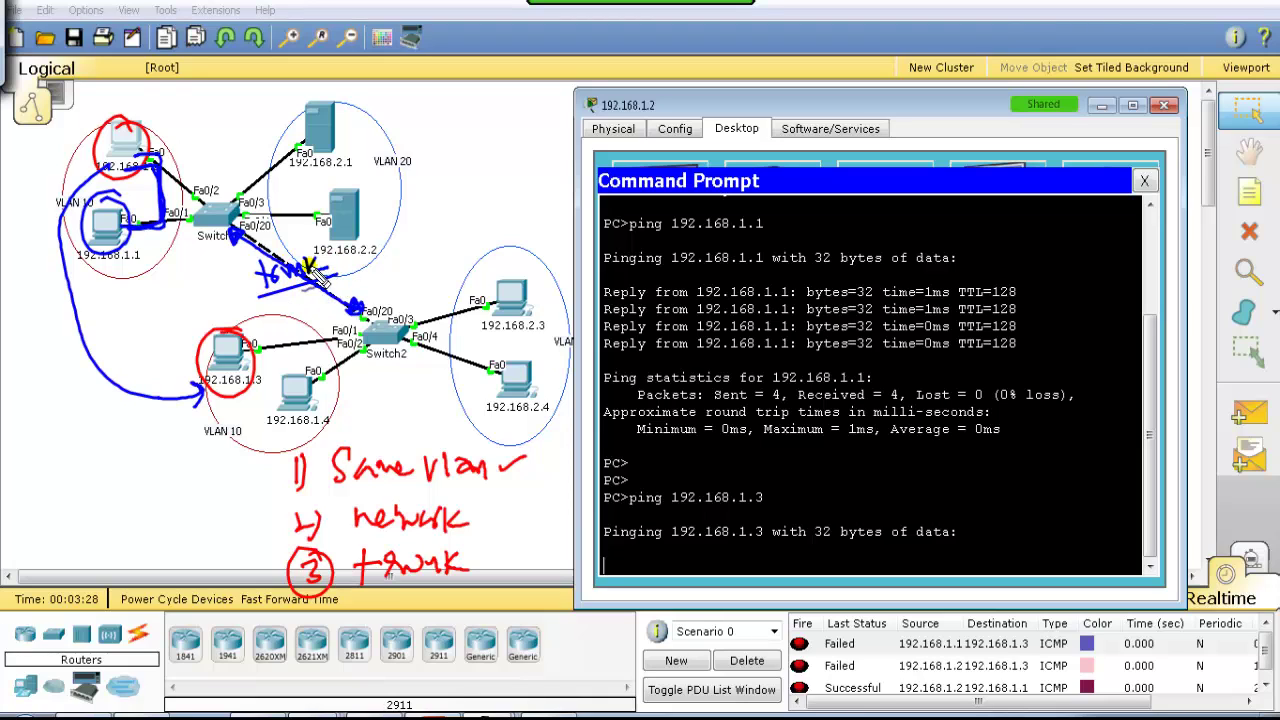
pyautogui.moveTo(314, 246)
pyautogui.mouseDown()
pyautogui.moveTo(378, 268)
pyautogui.moveTo(402, 234)
pyautogui.moveTo(432, 232)
pyautogui.mouseUp()
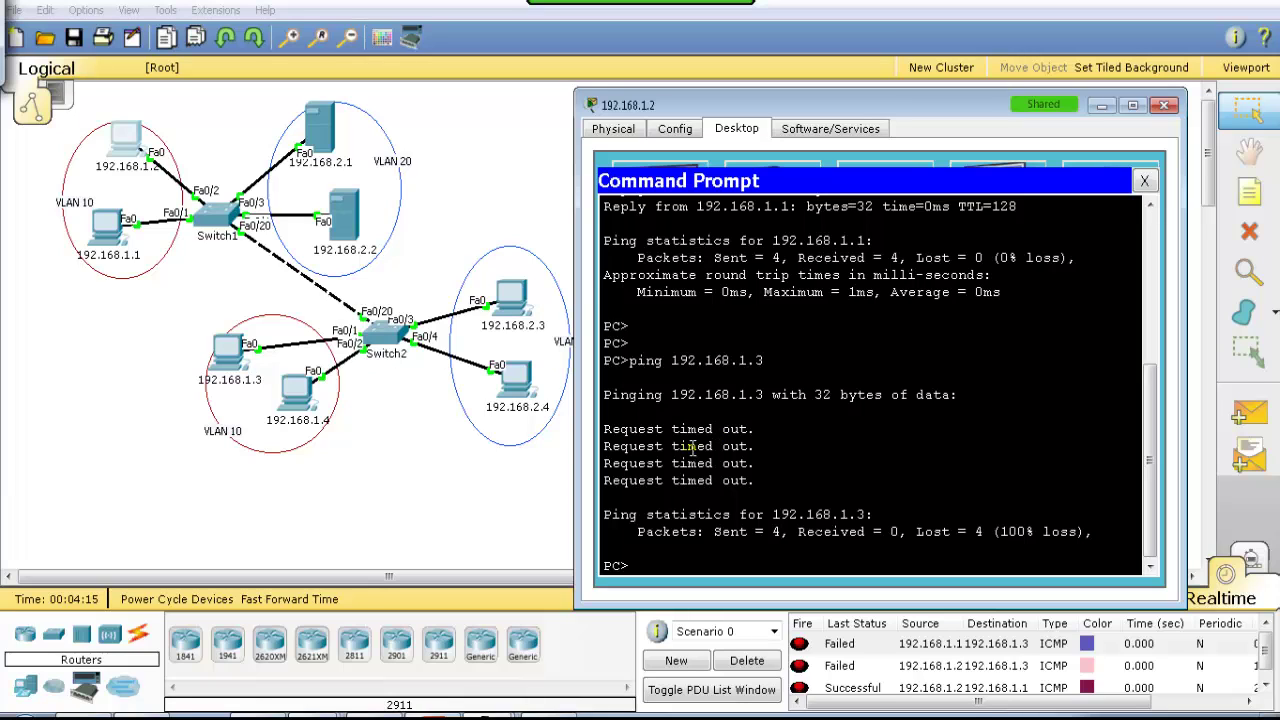
# Open Switch1's command line, quit the paused VLAN listing and enter global configuration mode with conf t.
pyautogui.click(482, 243)
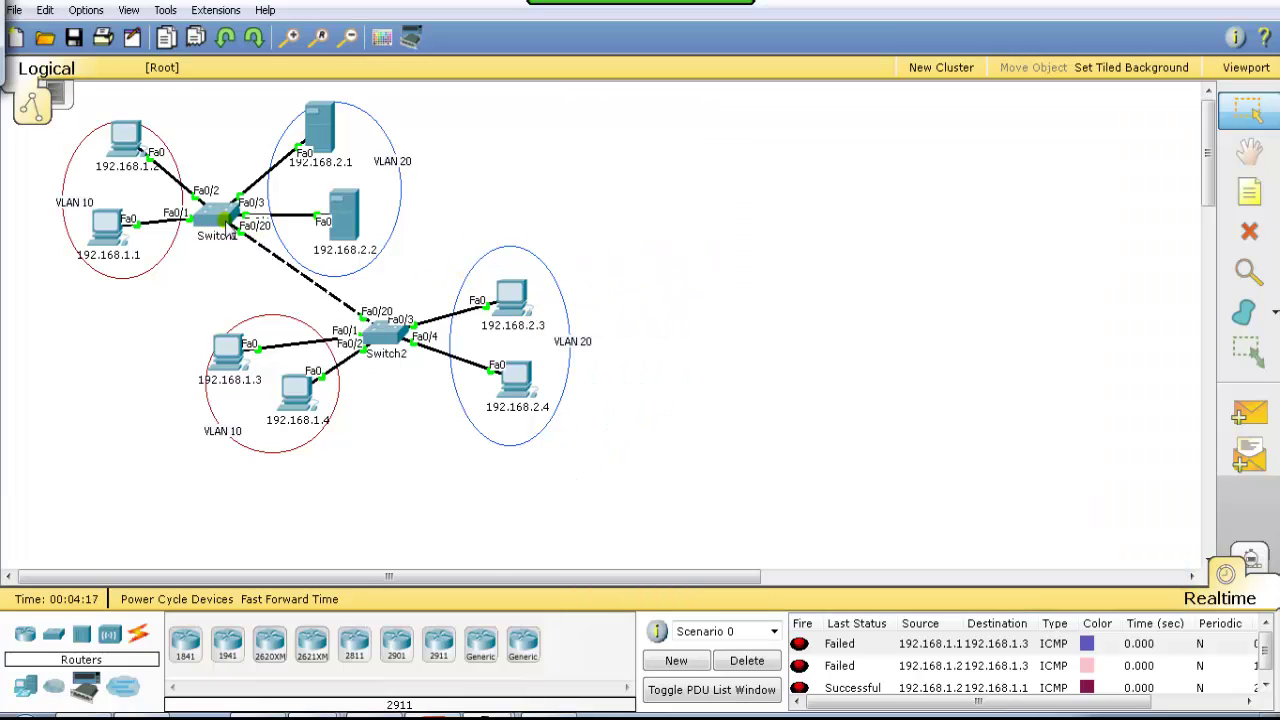
pyautogui.click(218, 215)
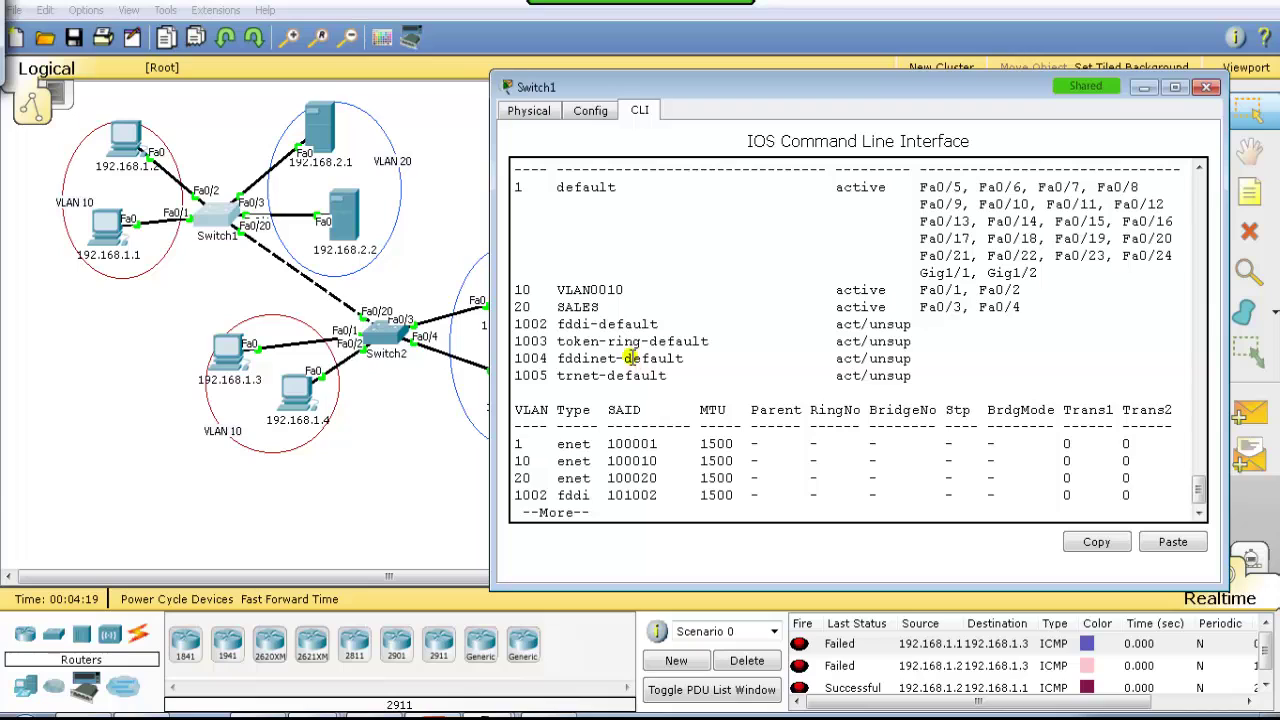
pyautogui.click(413, 194)
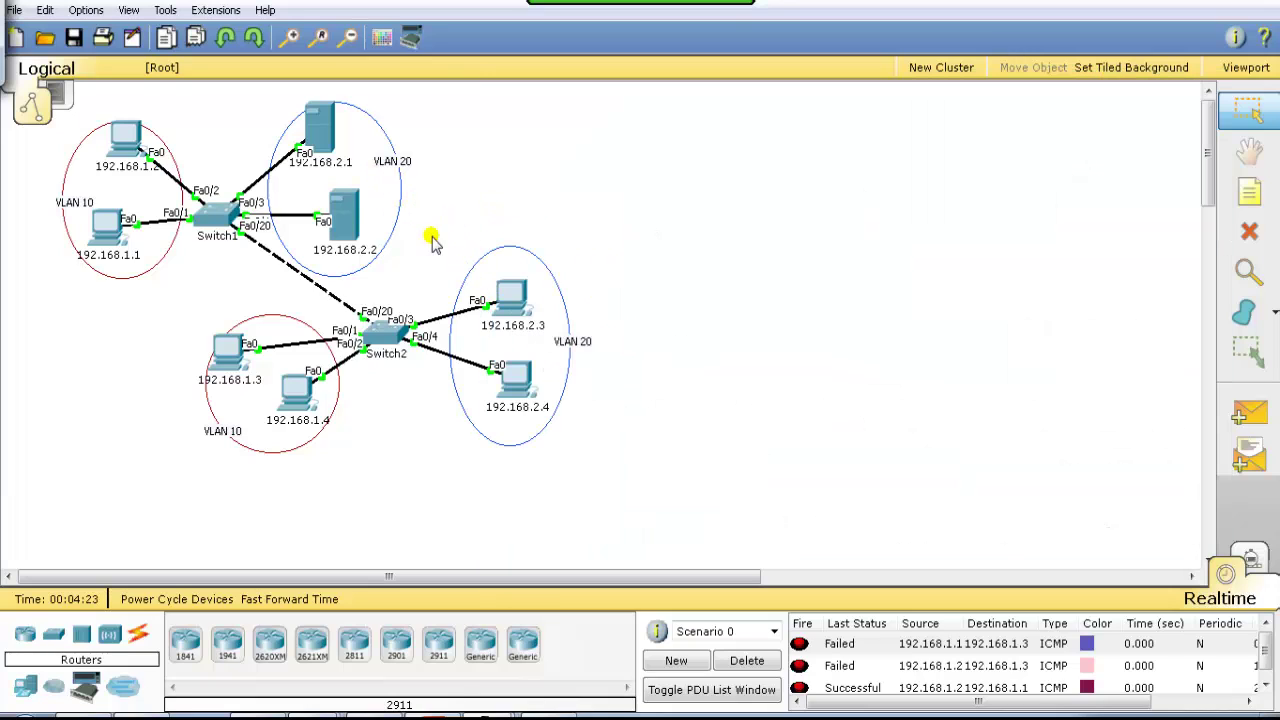
pyautogui.click(226, 214)
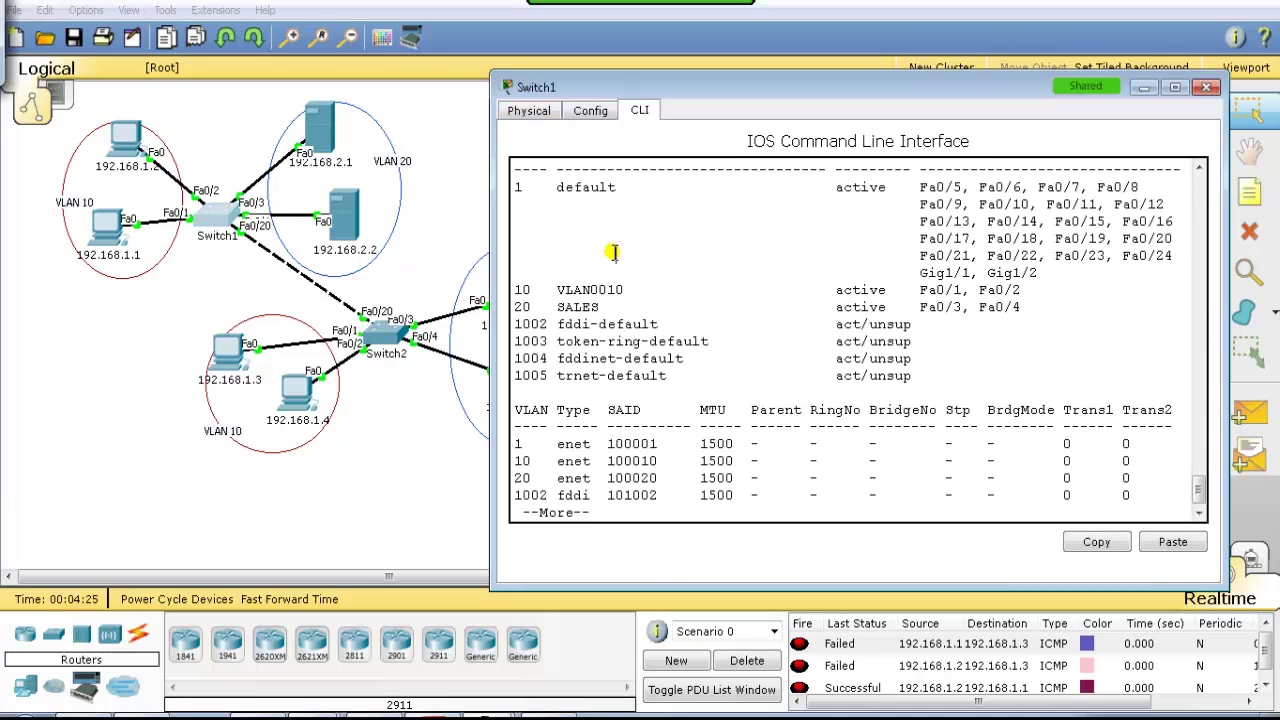
pyautogui.press('q')
pyautogui.press('Return')
pyautogui.press('Return')
pyautogui.write('conf t')
pyautogui.press('Return')
pyautogui.press('Return')
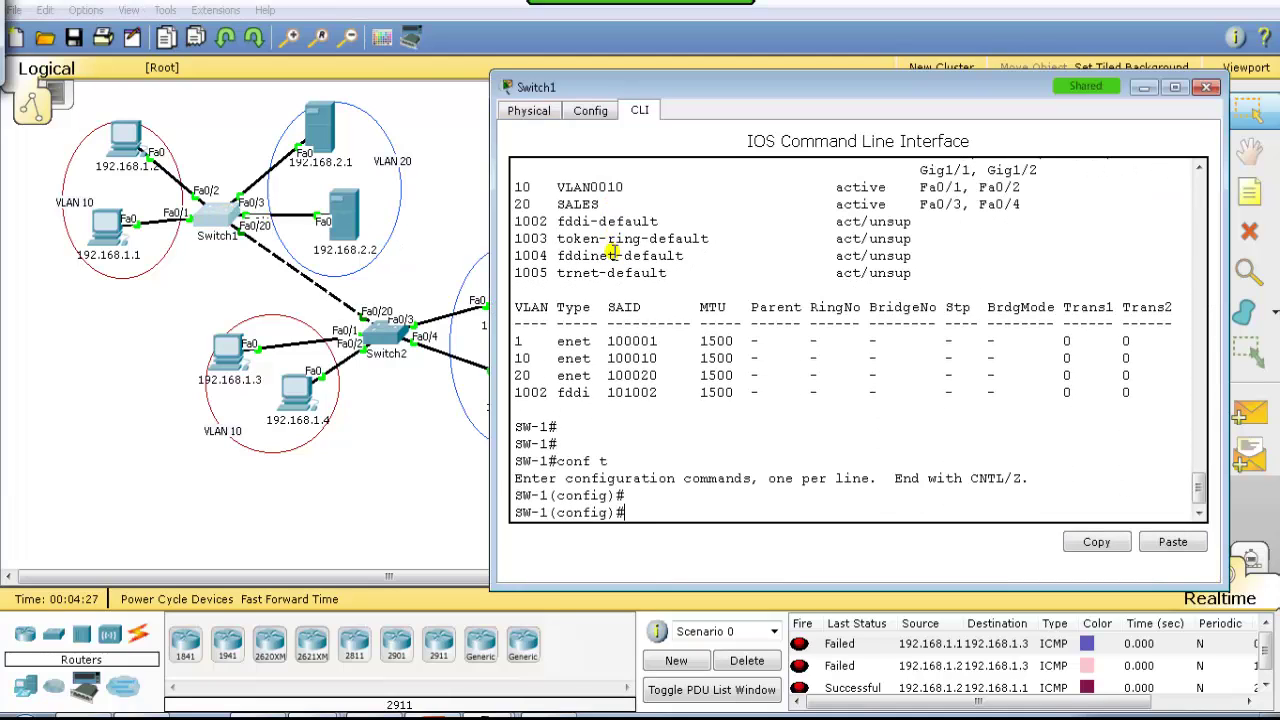
# Configure interface f0/20 on Switch1 as a trunk port with switchport mode trunk.
pyautogui.write('int f0/20')
pyautogui.press('Return')
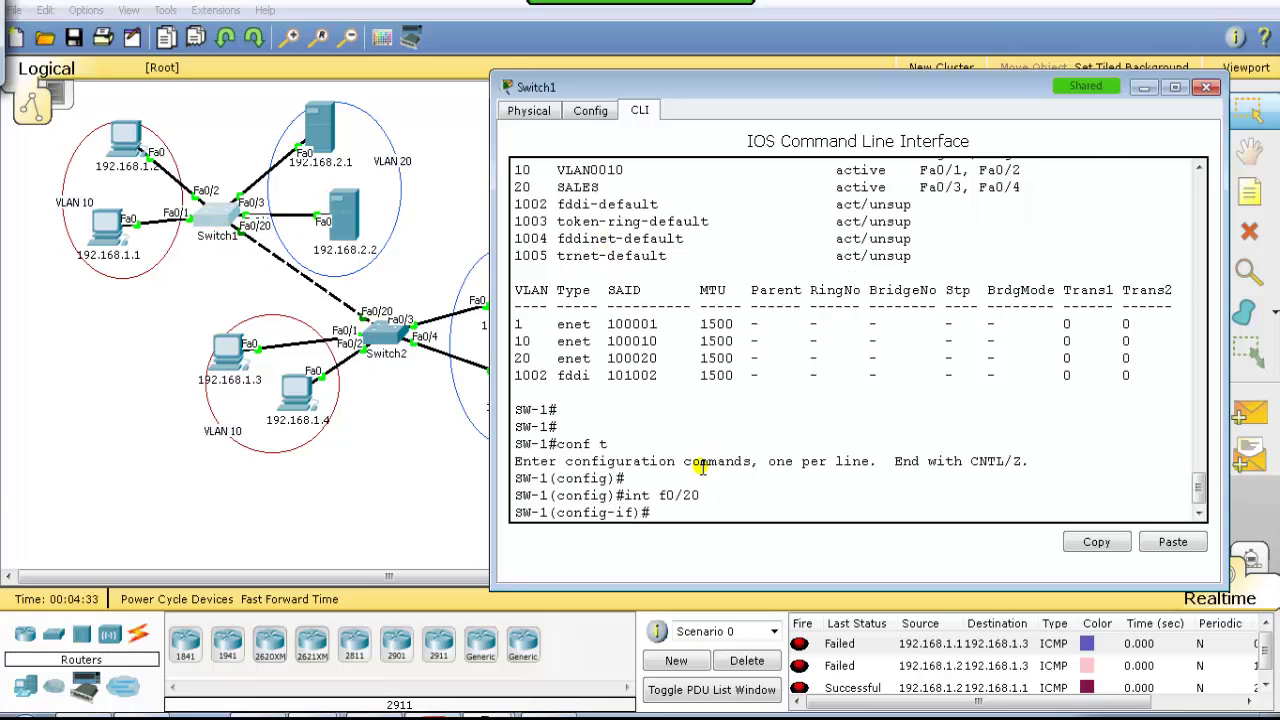
pyautogui.write('sw')
pyautogui.press('Tab')
pyautogui.write('mo')
pyautogui.press('Tab')
pyautogui.write('t')
pyautogui.press('Tab')
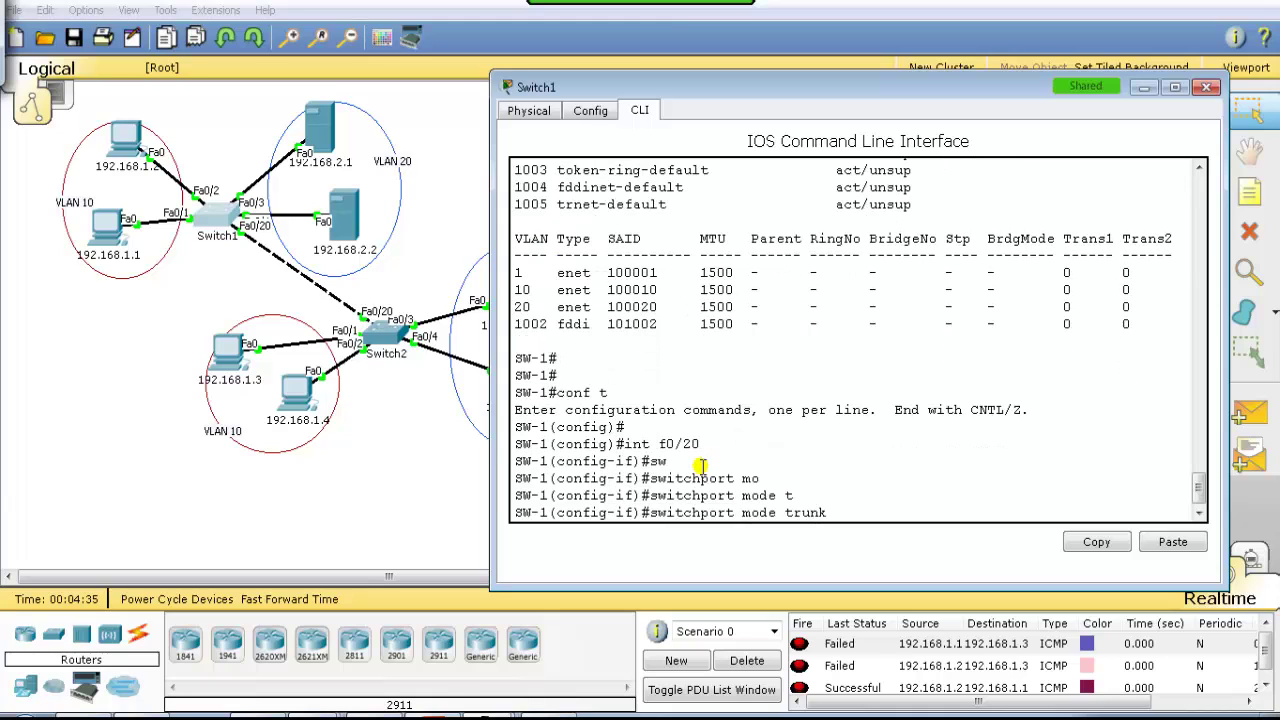
pyautogui.press('Return')
pyautogui.press('Return')
pyautogui.press('Return')
# Try to set the trunk encapsulation on Switch1's interface f0/20 with the switchport trunk command.
pyautogui.write('sw')
pyautogui.press('Tab')
pyautogui.write('t')
pyautogui.press('Tab')
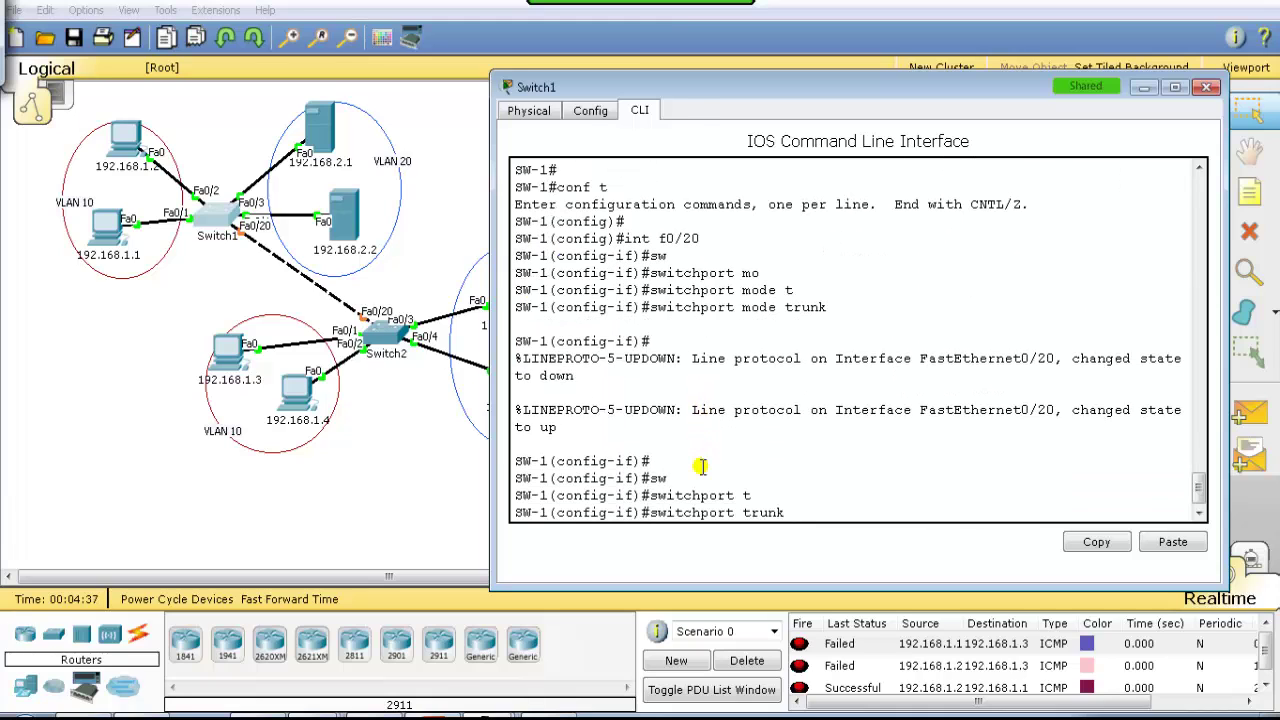
pyautogui.write('e')
pyautogui.press('Tab')
pyautogui.write('n')
pyautogui.press('Tab')
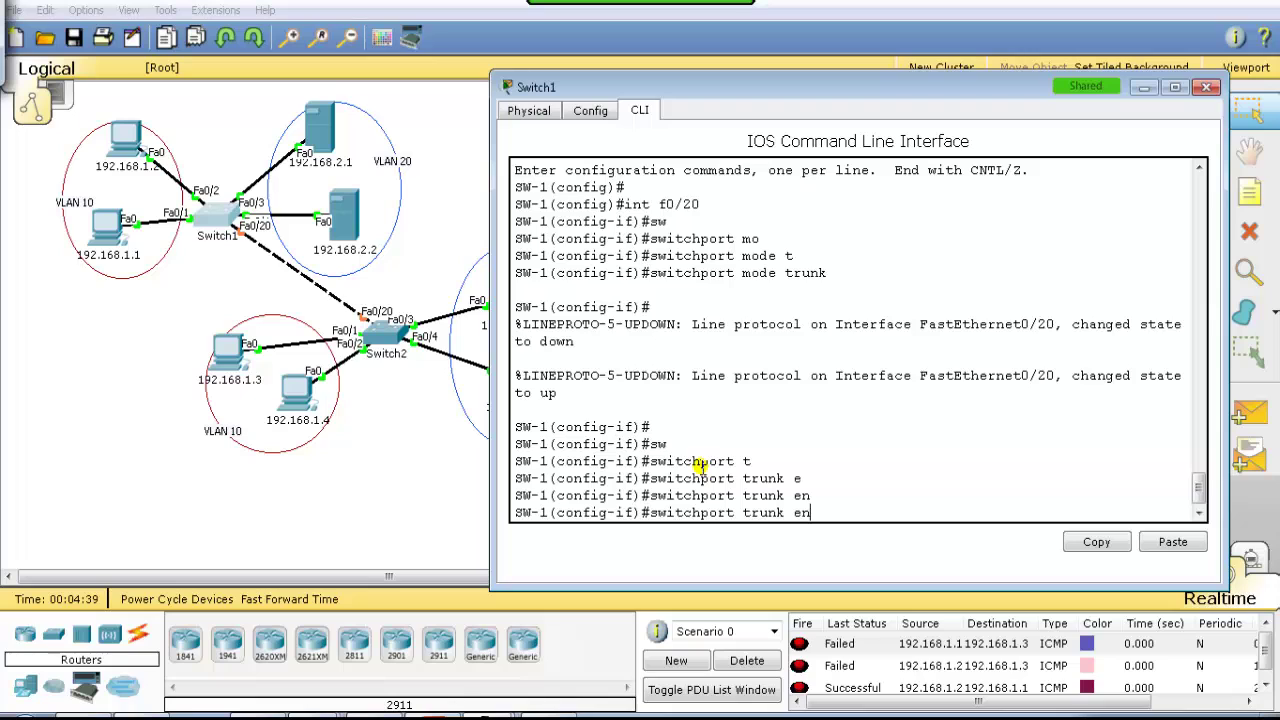
pyautogui.press('Return')
pyautogui.press('Return')
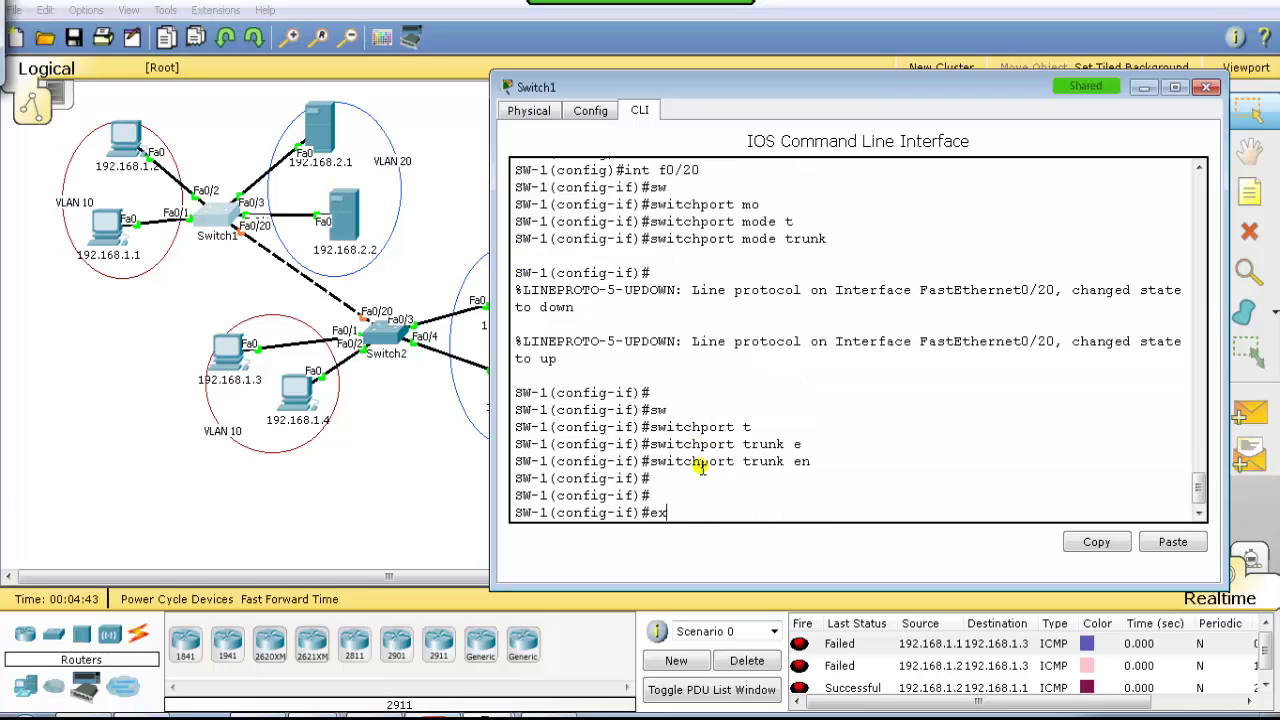
# End the configuration session on Switch1 and return to privileged mode.
pyautogui.write('end')
pyautogui.press('Return')
pyautogui.press('Return')
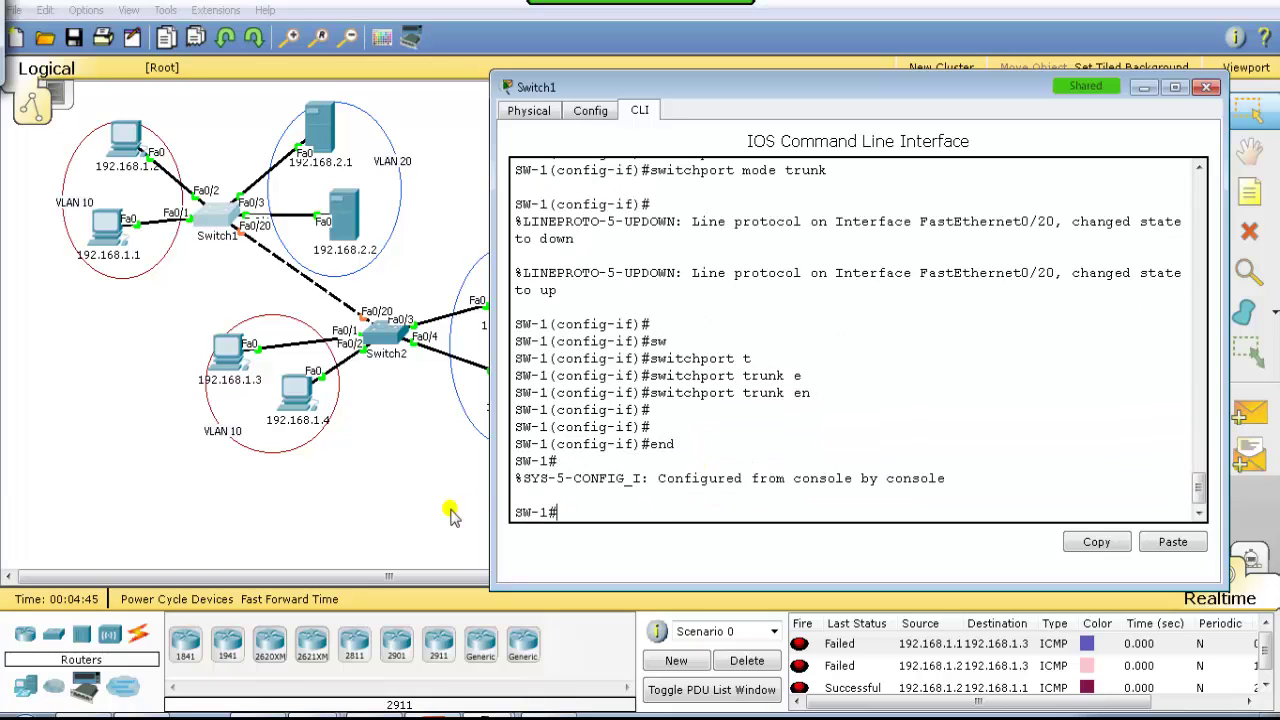
# Open Switch2's command line, move past the paused VLAN listing and enter global configuration mode with conf t.
pyautogui.click(392, 460)
pyautogui.click(386, 336)
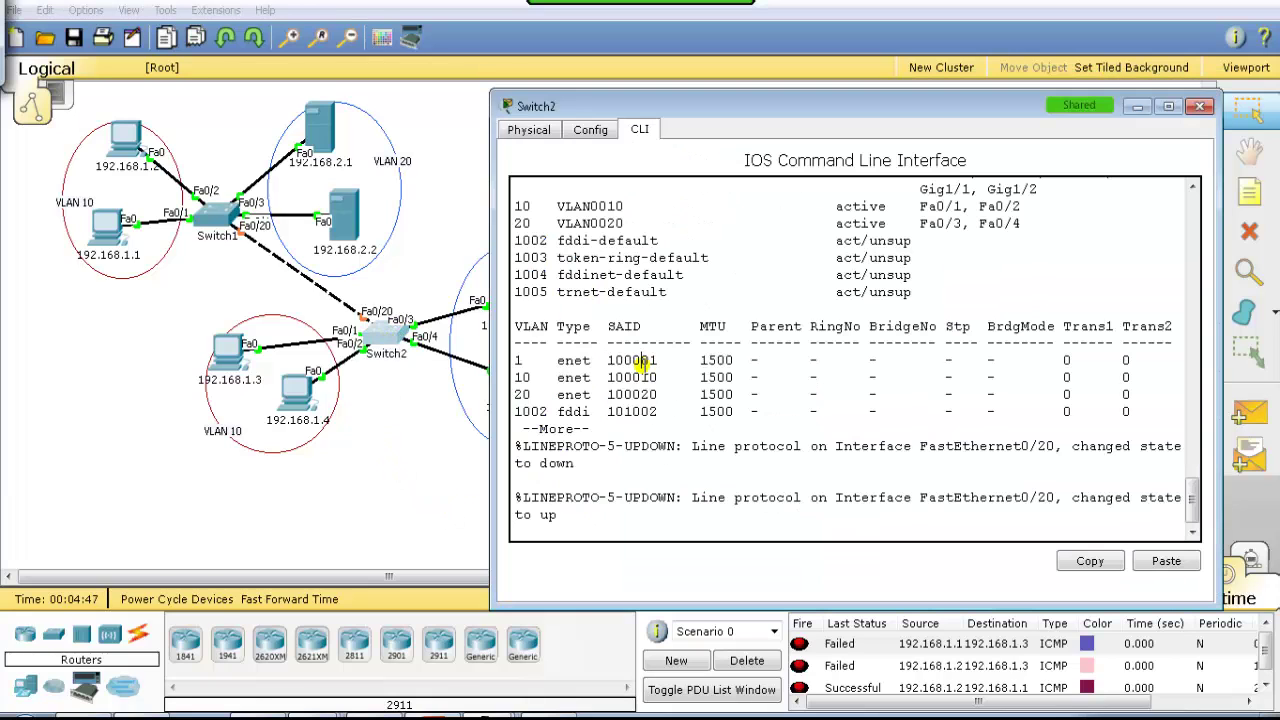
pyautogui.press('space')
pyautogui.write('conf t')
pyautogui.press('Return')
pyautogui.press('Return')
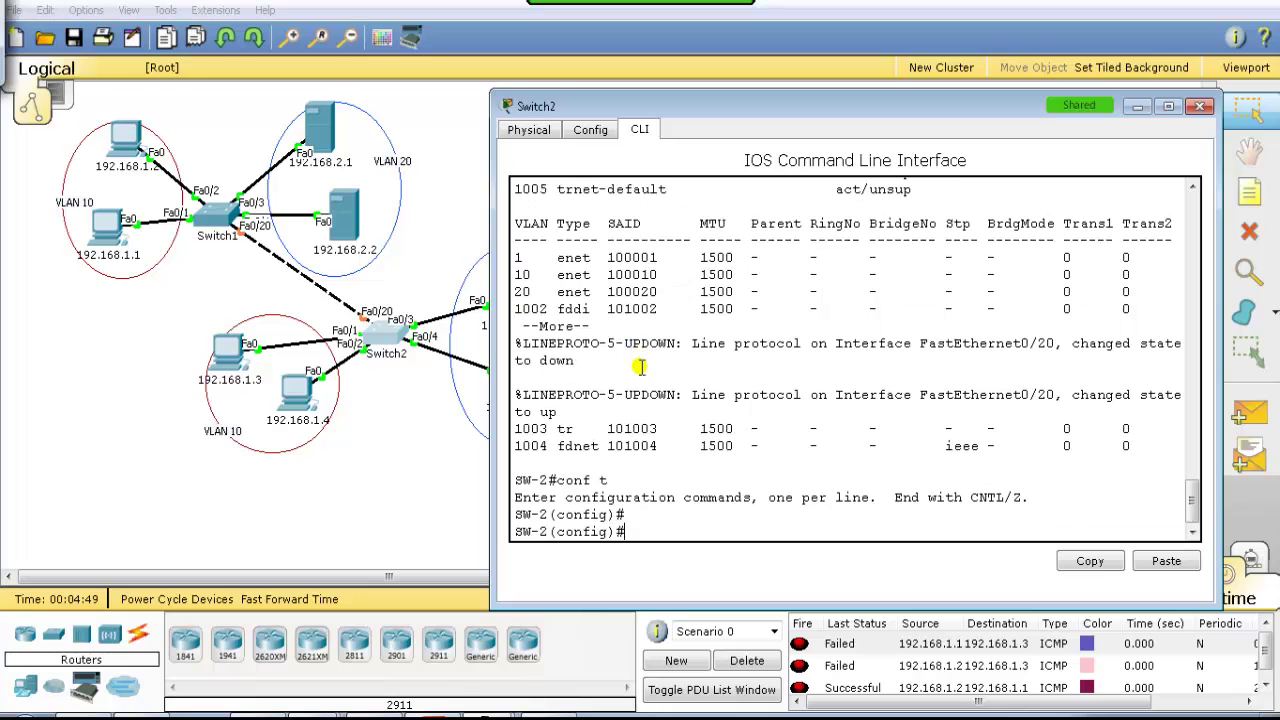
# Configure interface f0/20 on Switch2 as a trunk port with switchport mode trunk and return to privileged mode.
pyautogui.write('int f0/20')
pyautogui.press('Return')
pyautogui.write('sw')
pyautogui.press('Tab')
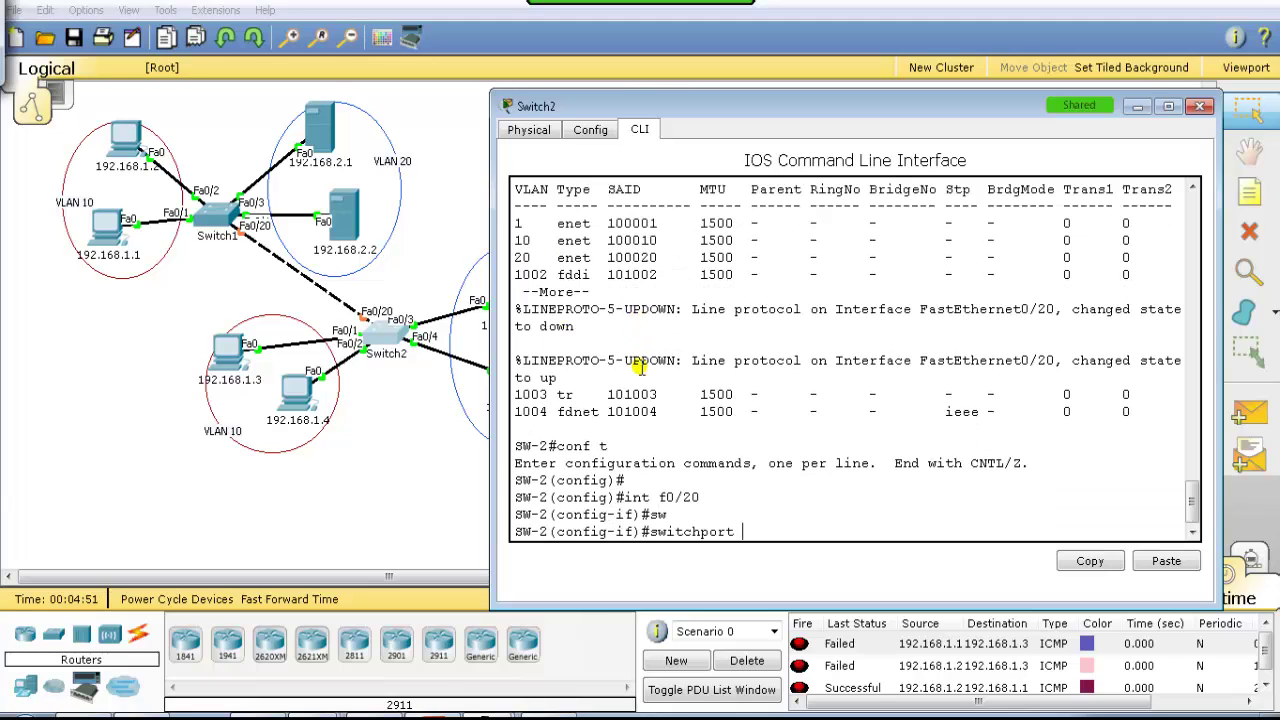
pyautogui.write('mo')
pyautogui.press('Tab')
pyautogui.write('t')
pyautogui.press('Tab')
pyautogui.press('Return')
pyautogui.press('Return')
pyautogui.write('end')
pyautogui.press('Return')
# Display Switch2's trunk information with sh interfaces trunk and check port Fa0/20's mode, encapsulation and status.
pyautogui.write('sh in')
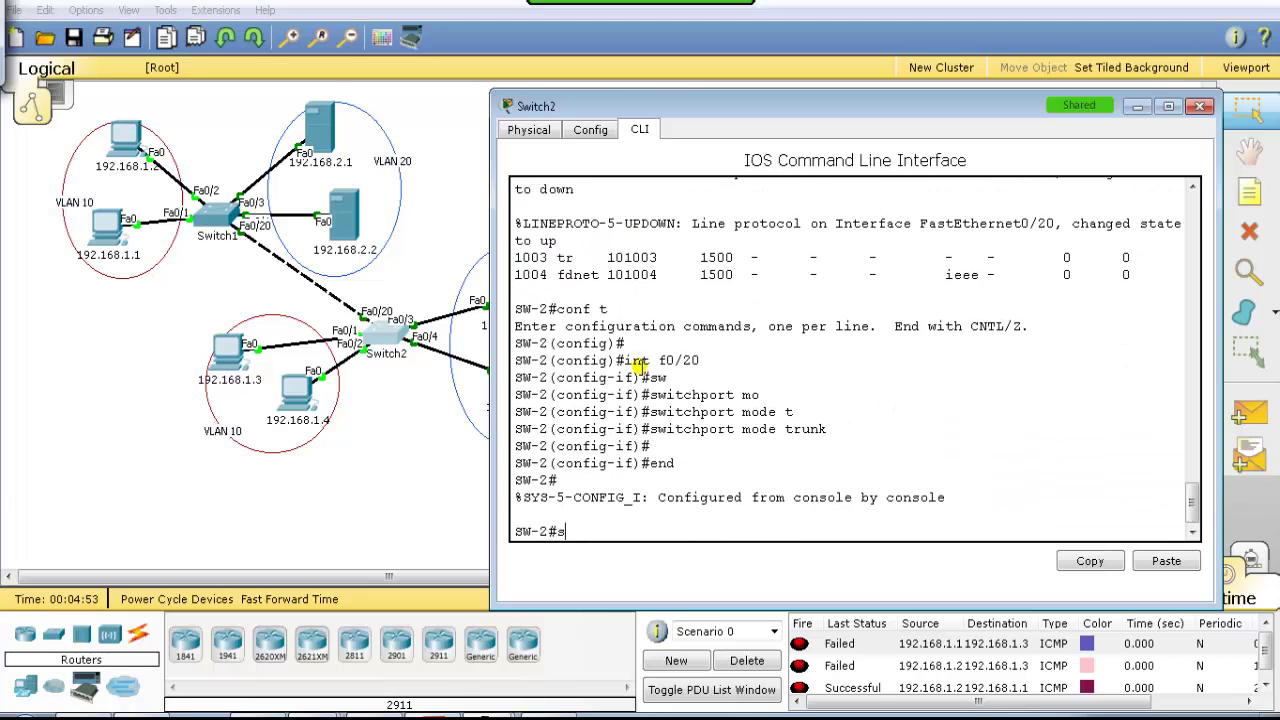
pyautogui.press('Tab')
pyautogui.write('t')
pyautogui.press('Tab')
pyautogui.press('Return')
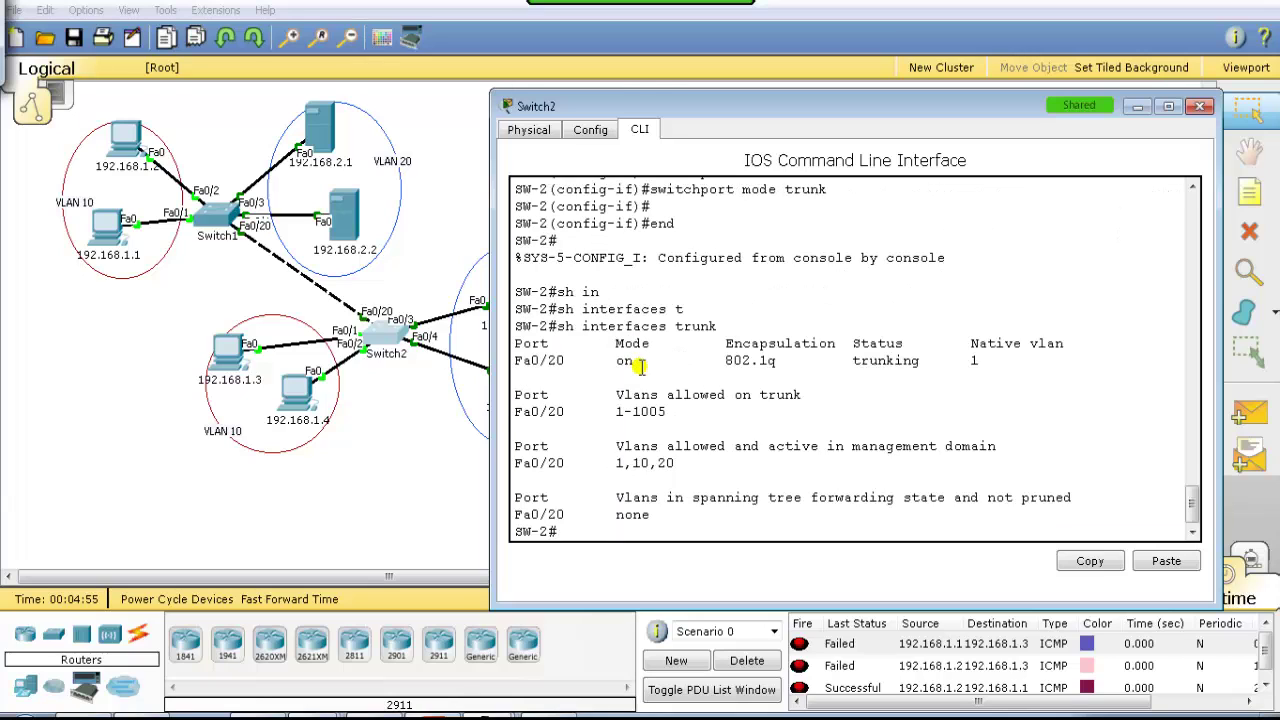
pyautogui.moveTo(541, 326); pyautogui.dragTo(719, 326)
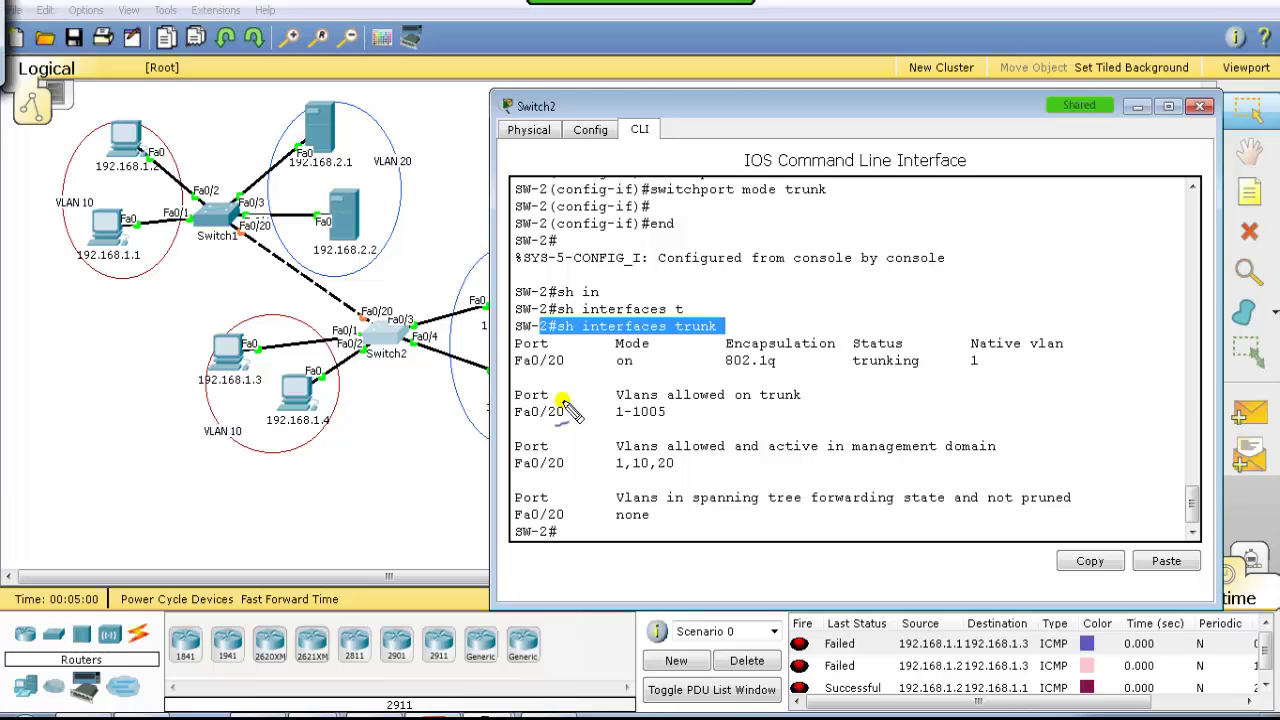
pyautogui.moveTo(562, 330)
pyautogui.mouseDown()
pyautogui.moveTo(490, 365)
pyautogui.moveTo(565, 382)
pyautogui.moveTo(640, 358)
pyautogui.moveTo(608, 343)
pyautogui.moveTo(650, 333)
pyautogui.moveTo(636, 290)
pyautogui.moveTo(646, 300)
pyautogui.mouseUp()
pyautogui.moveTo(809, 353)
pyautogui.mouseDown()
pyautogui.moveTo(772, 385)
pyautogui.moveTo(795, 336)
pyautogui.moveTo(788, 372)
pyautogui.moveTo(773, 312)
pyautogui.moveTo(862, 362)
pyautogui.moveTo(850, 390)
pyautogui.moveTo(900, 375)
pyautogui.moveTo(872, 310)
pyautogui.moveTo(893, 322)
pyautogui.mouseUp()
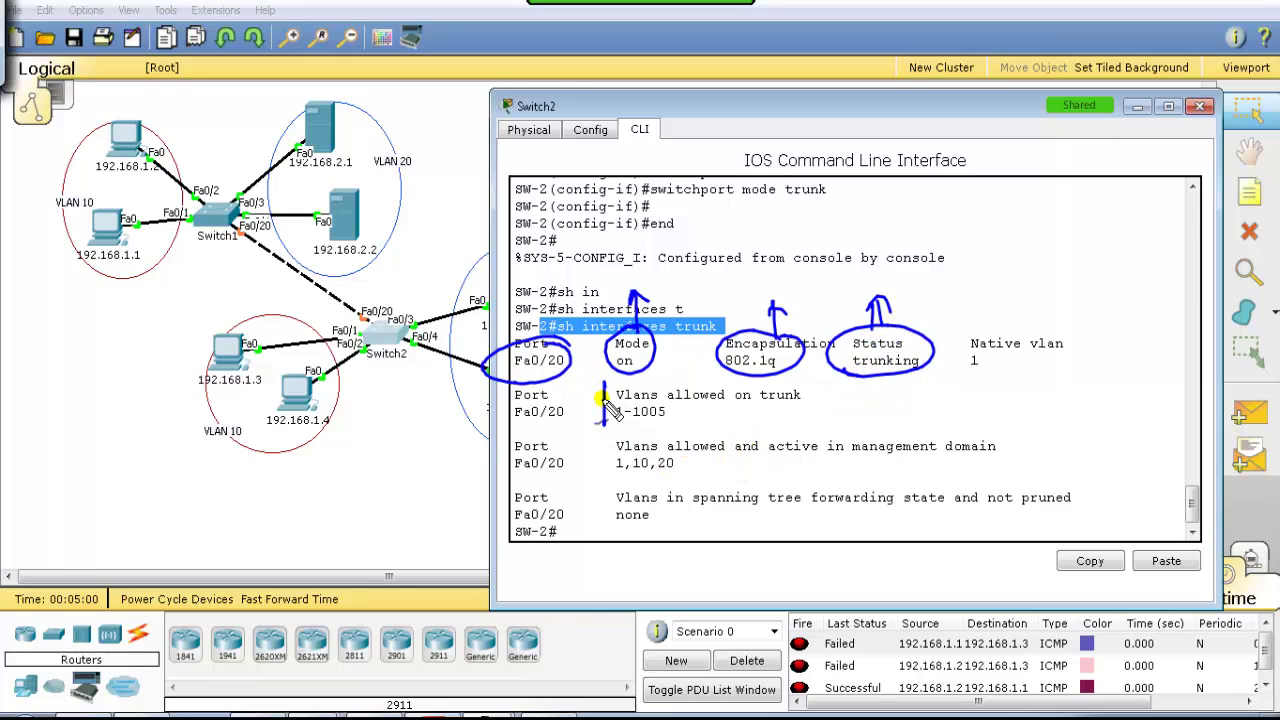
pyautogui.moveTo(605, 400)
pyautogui.mouseDown()
pyautogui.moveTo(652, 423)
pyautogui.moveTo(590, 421)
pyautogui.moveTo(490, 449)
pyautogui.moveTo(505, 490)
pyautogui.mouseUp()
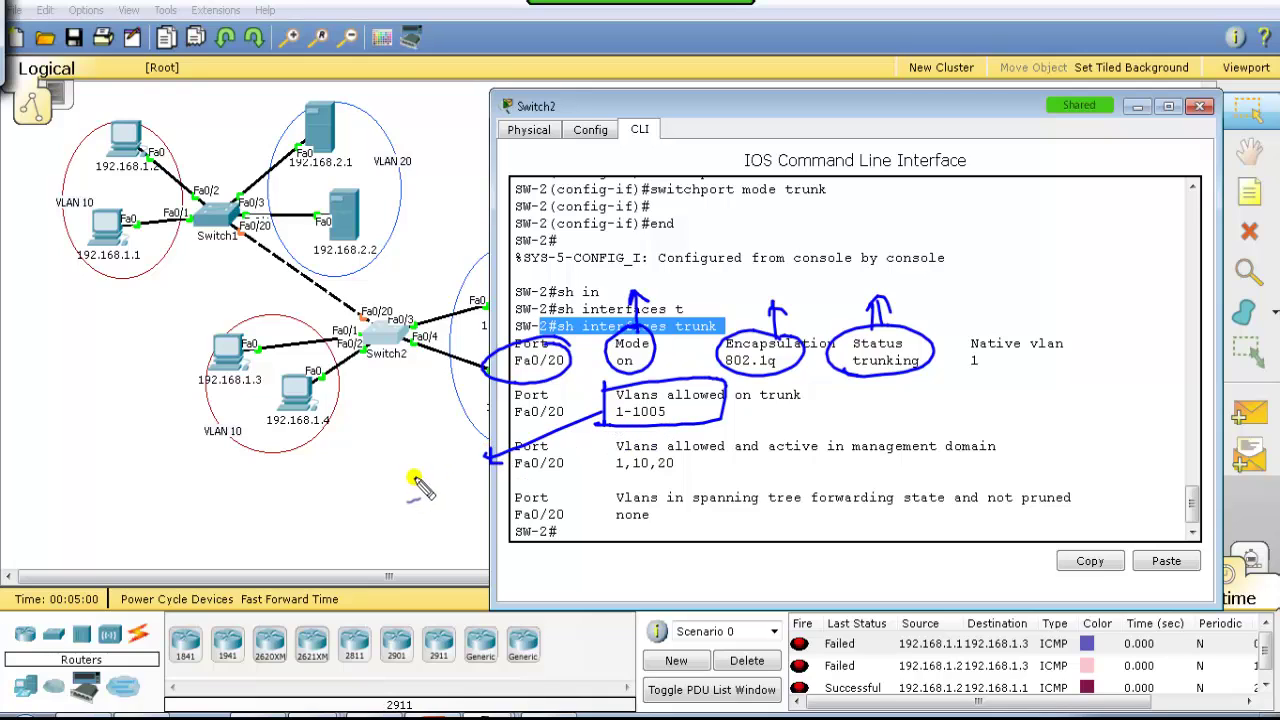
pyautogui.moveTo(415, 480); pyautogui.dragTo(463, 478)
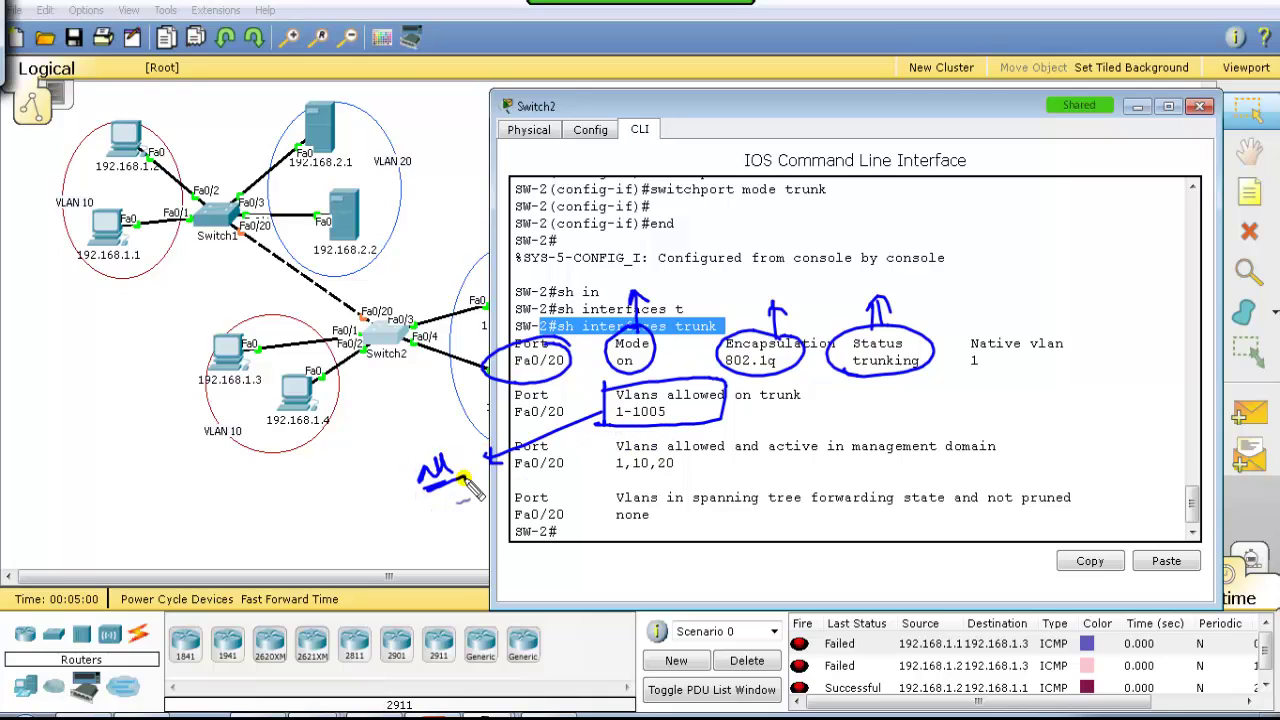
pyautogui.press('Escape')
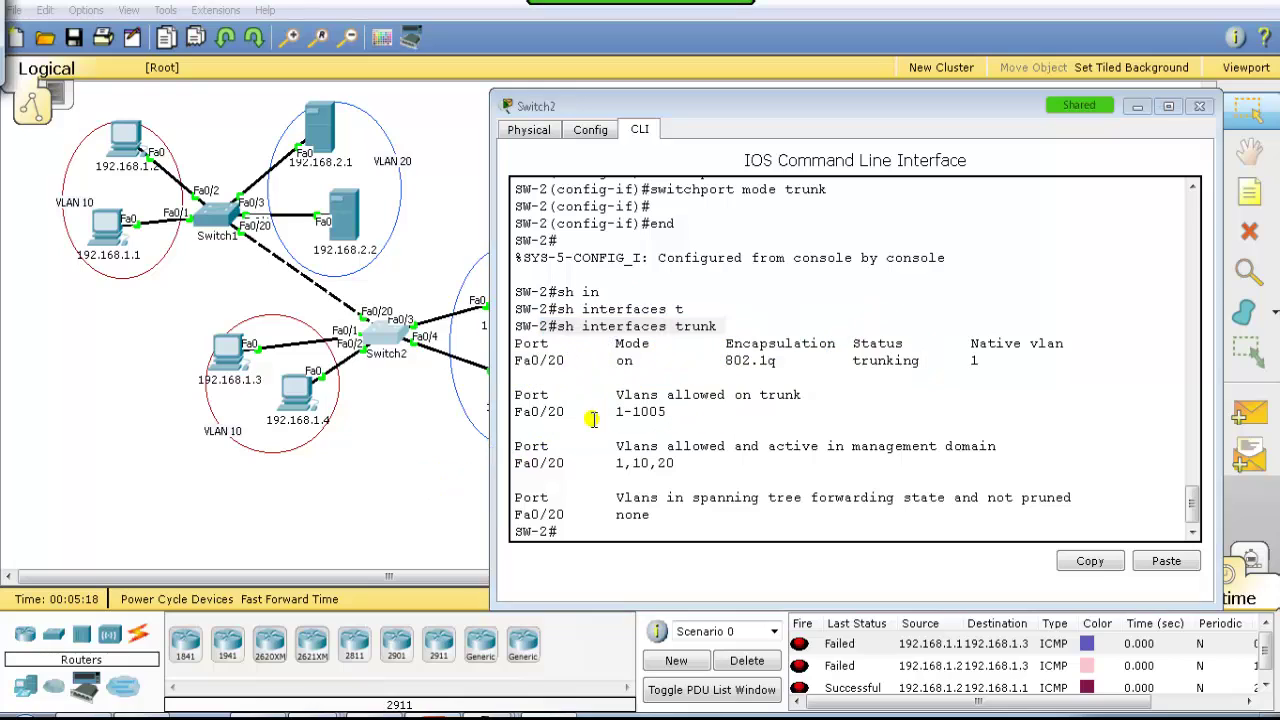
# Ping 192.168.1.3 again from PC 192.168.1.2's Command Prompt to test VLAN 10 across the trunk, returning to the topology.
pyautogui.click(397, 262)
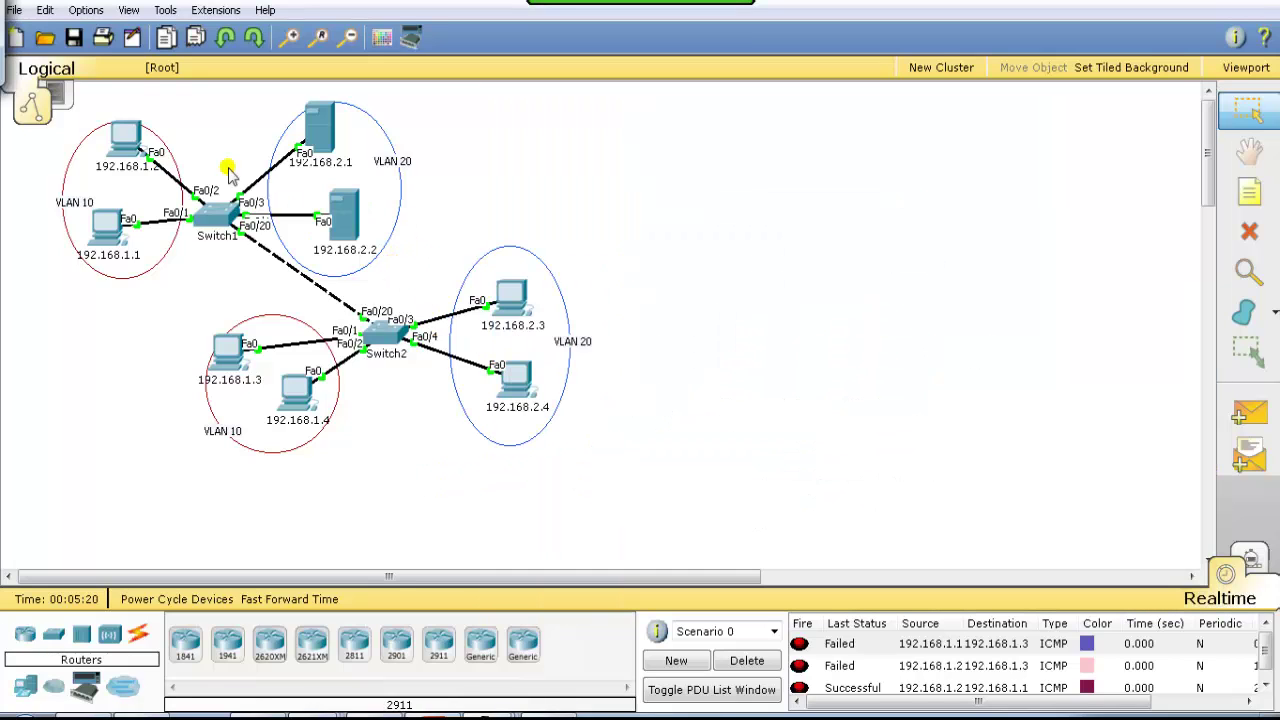
pyautogui.click(143, 170)
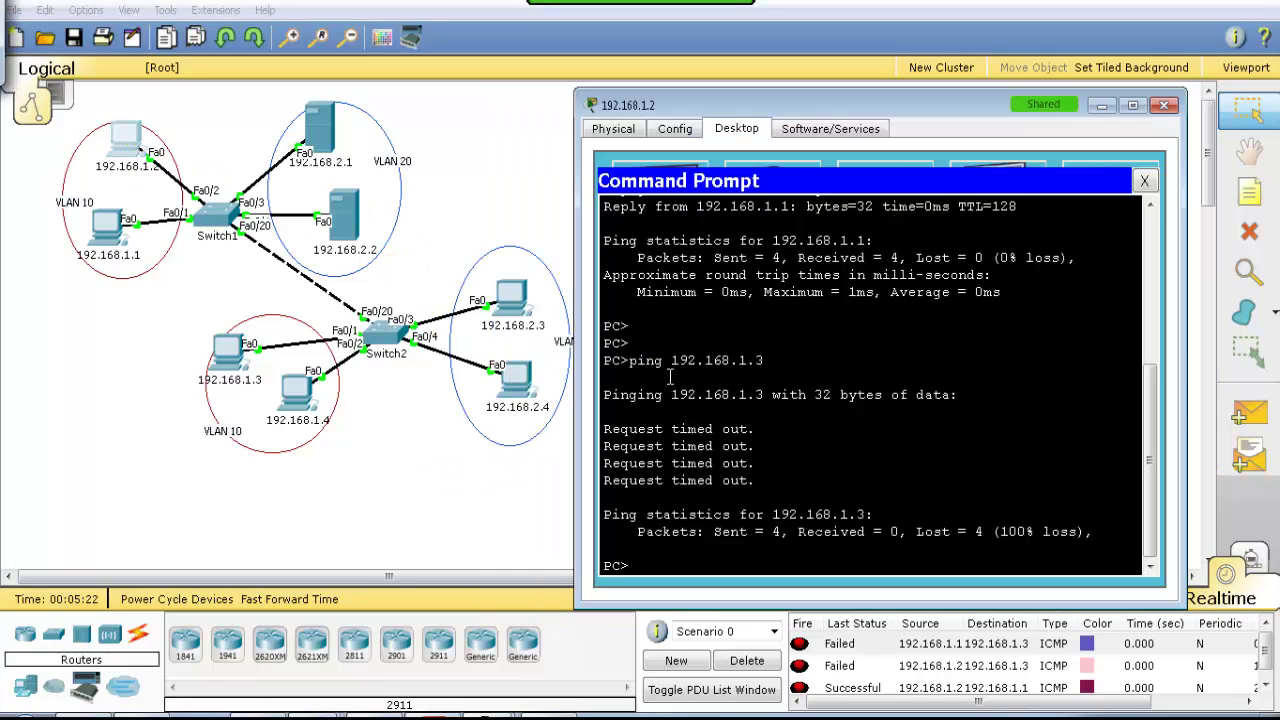
pyautogui.press('Return')
pyautogui.press('Return')
pyautogui.press('Return')
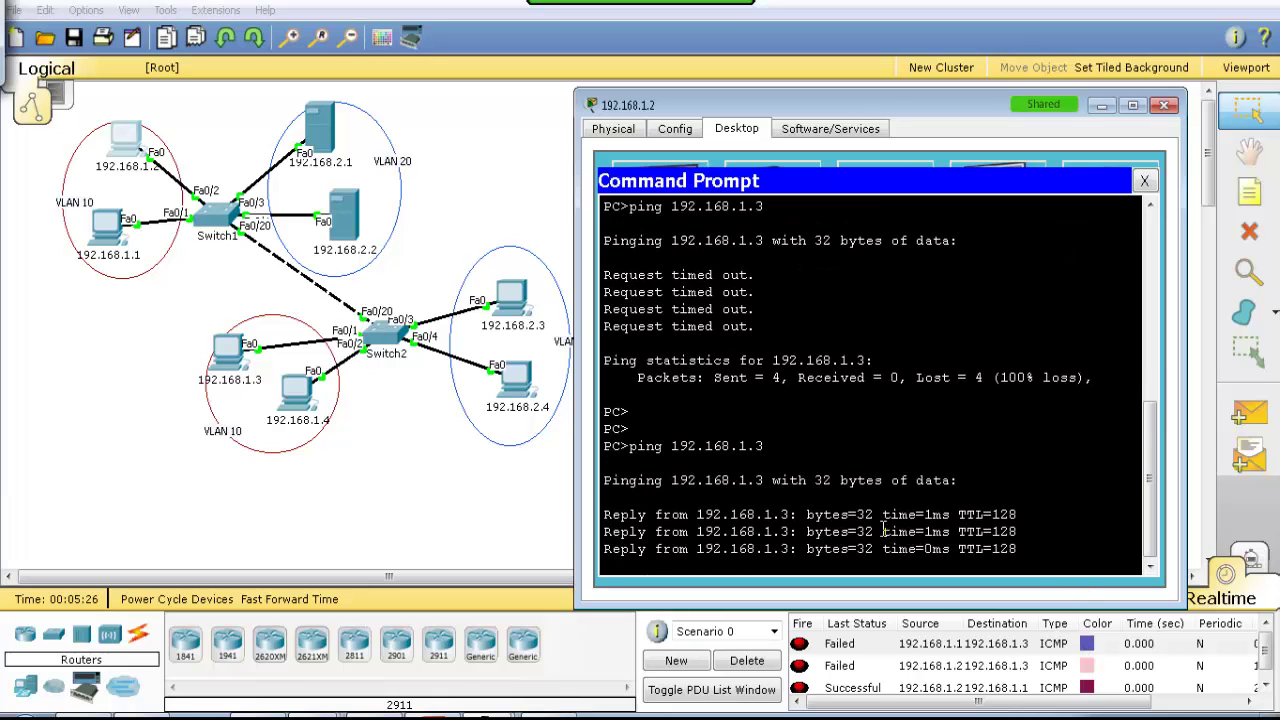
pyautogui.click(545, 512)
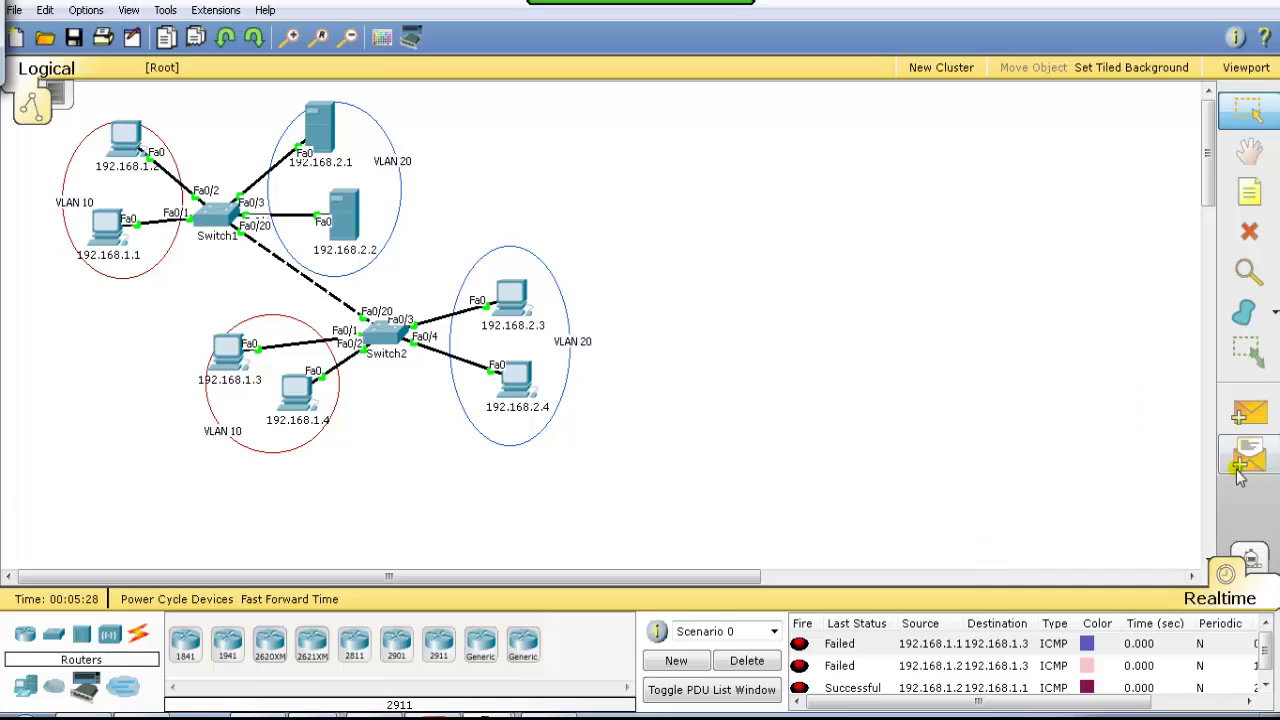
# Switch to Simulation mode and delete the existing PDUs of Scenario 0.
pyautogui.hotkey('shift', 's')
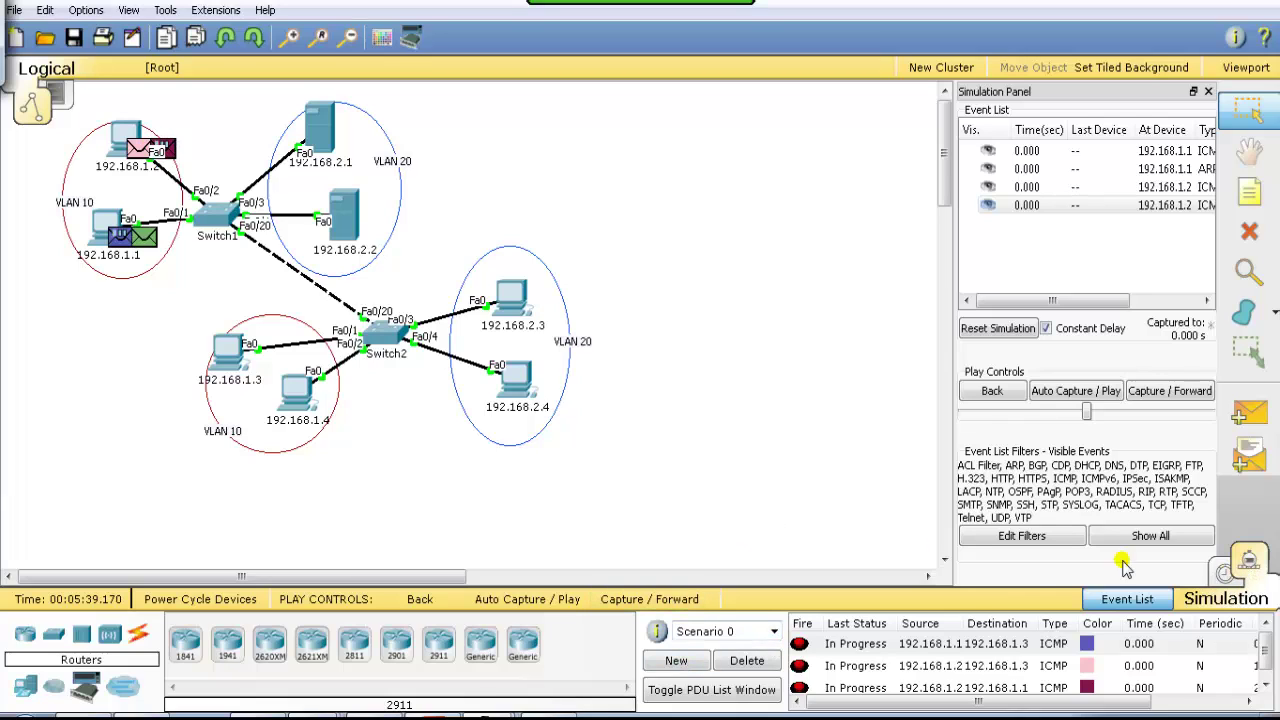
pyautogui.click(731, 664)
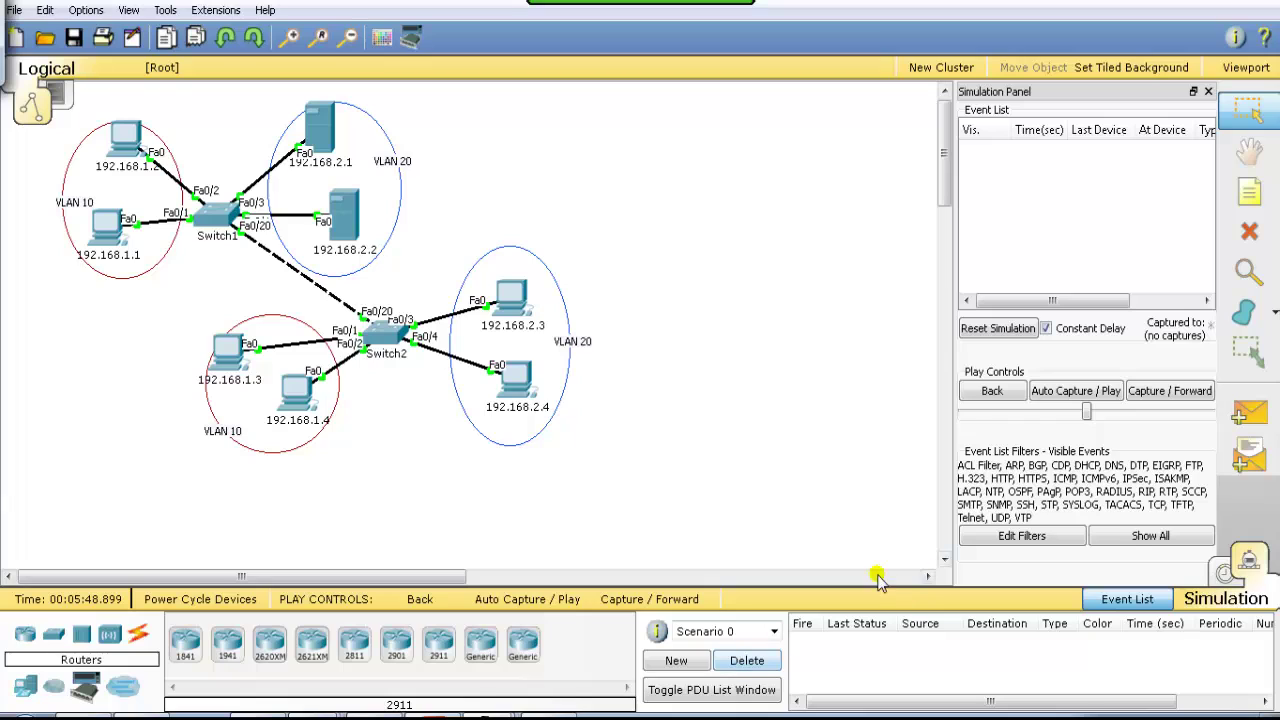
pyautogui.click(710, 661)
pyautogui.click(649, 599)
# Add a simple PDU from PC 192.168.1.2 to PC 192.168.1.3.
pyautogui.click(1232, 424)
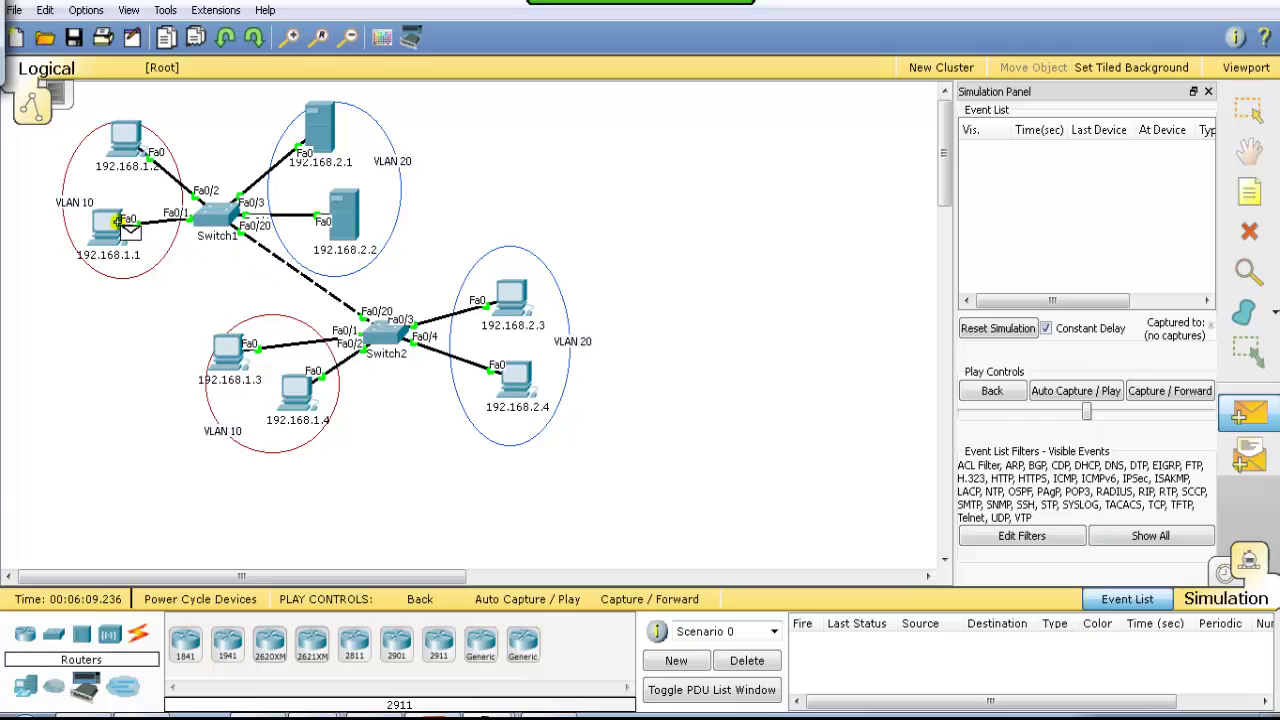
pyautogui.click(120, 160)
pyautogui.click(230, 362)
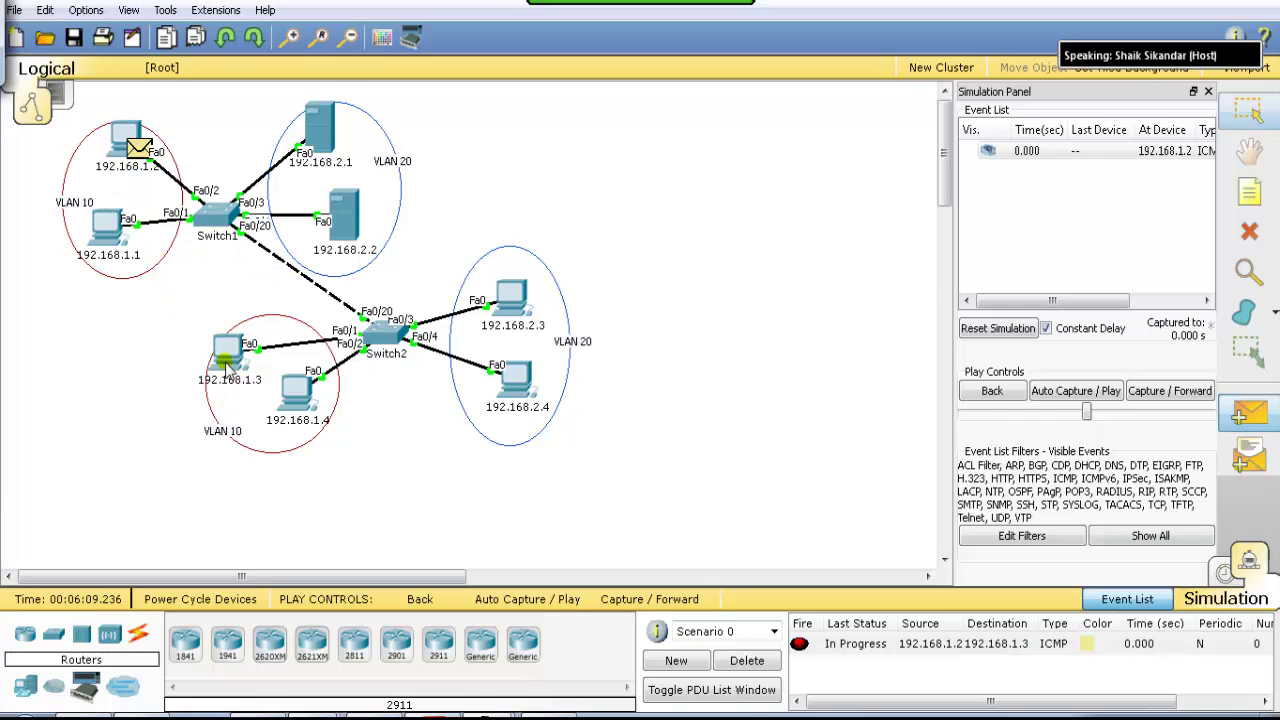
# Step the simulation forward event by event to follow the PDU from 192.168.1.2 to 192.168.1.3 and back, continuing through the subsequent switch traffic.
pyautogui.click(620, 598)
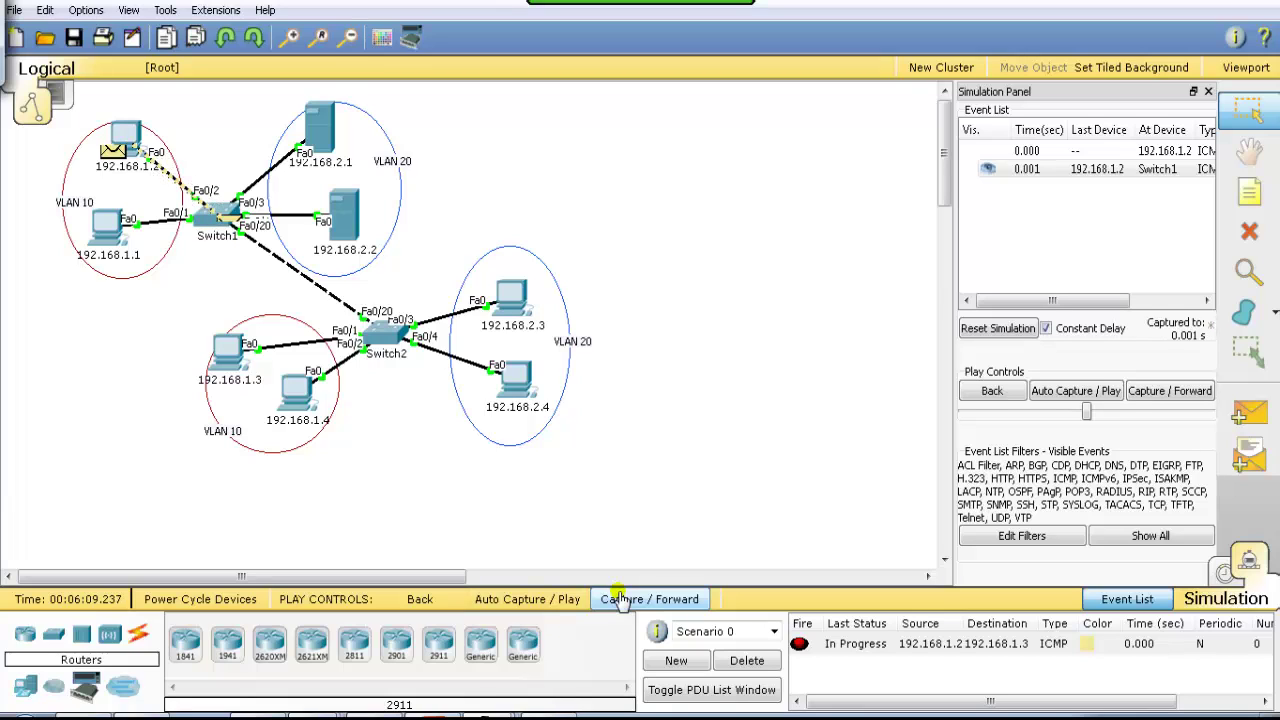
pyautogui.click(620, 598)
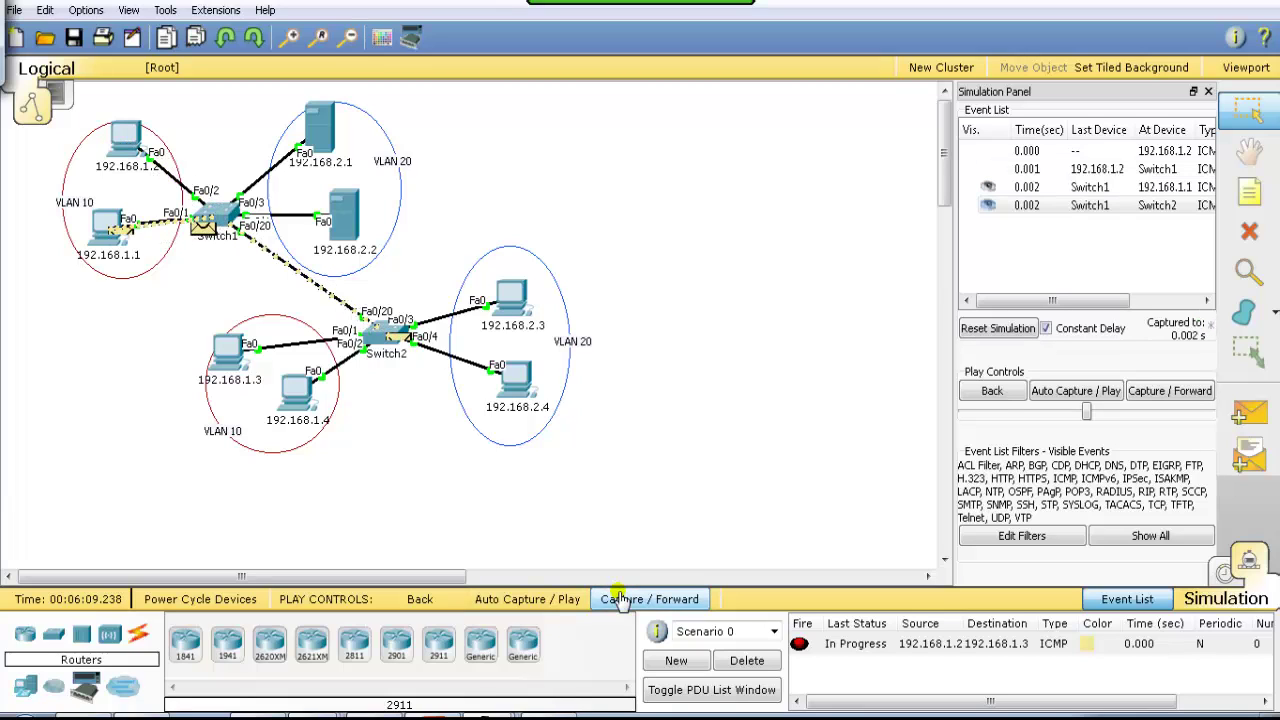
pyautogui.click(620, 598)
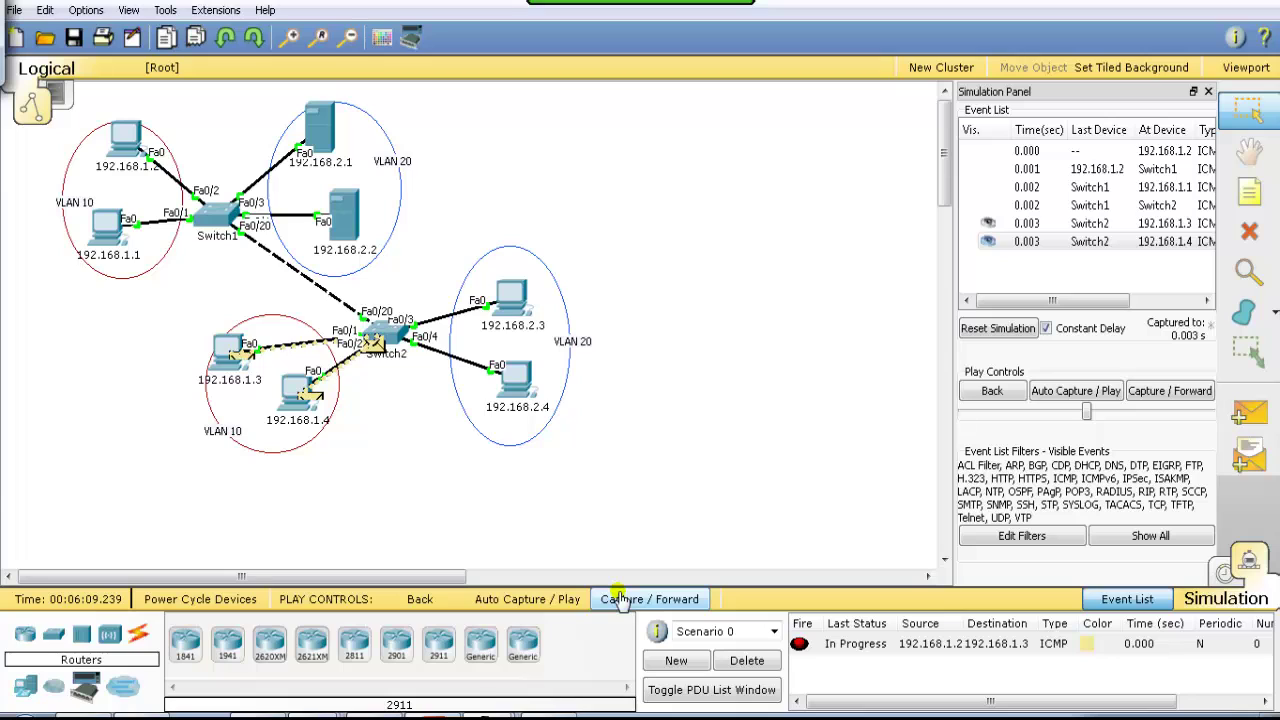
pyautogui.click(620, 598)
pyautogui.click(620, 598)
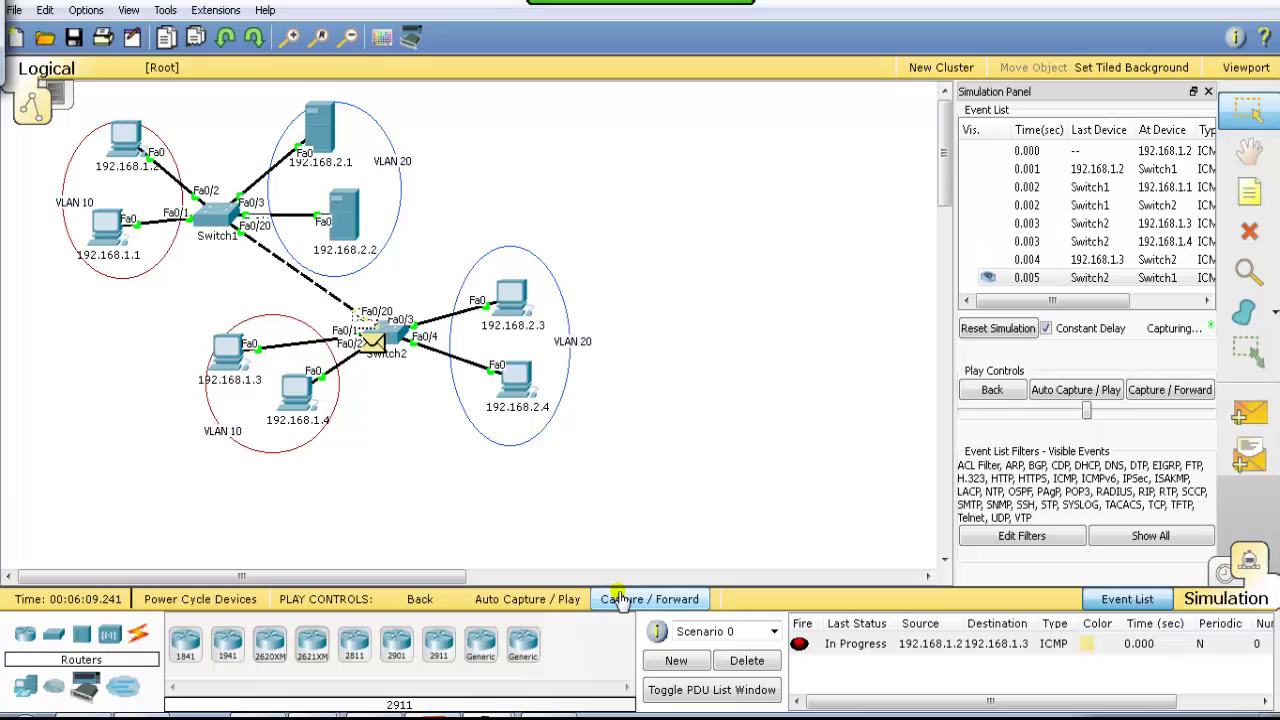
pyautogui.click(620, 598)
pyautogui.click(620, 598)
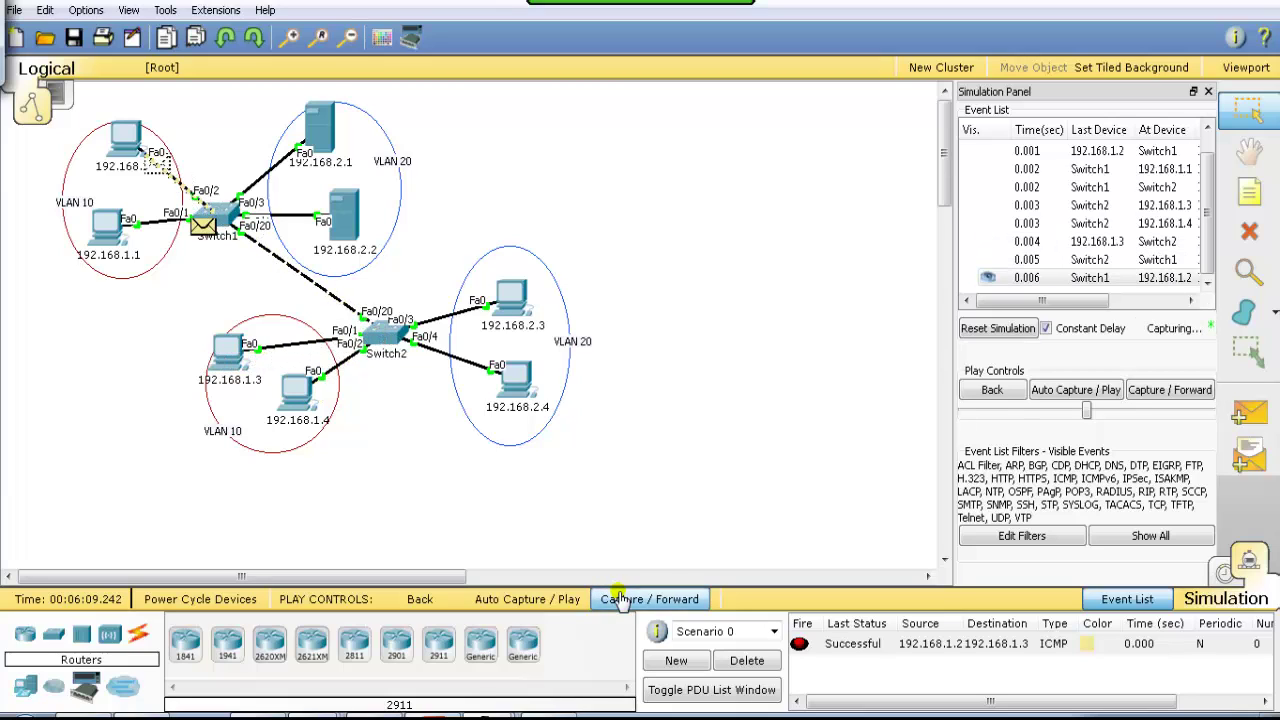
pyautogui.click(620, 598)
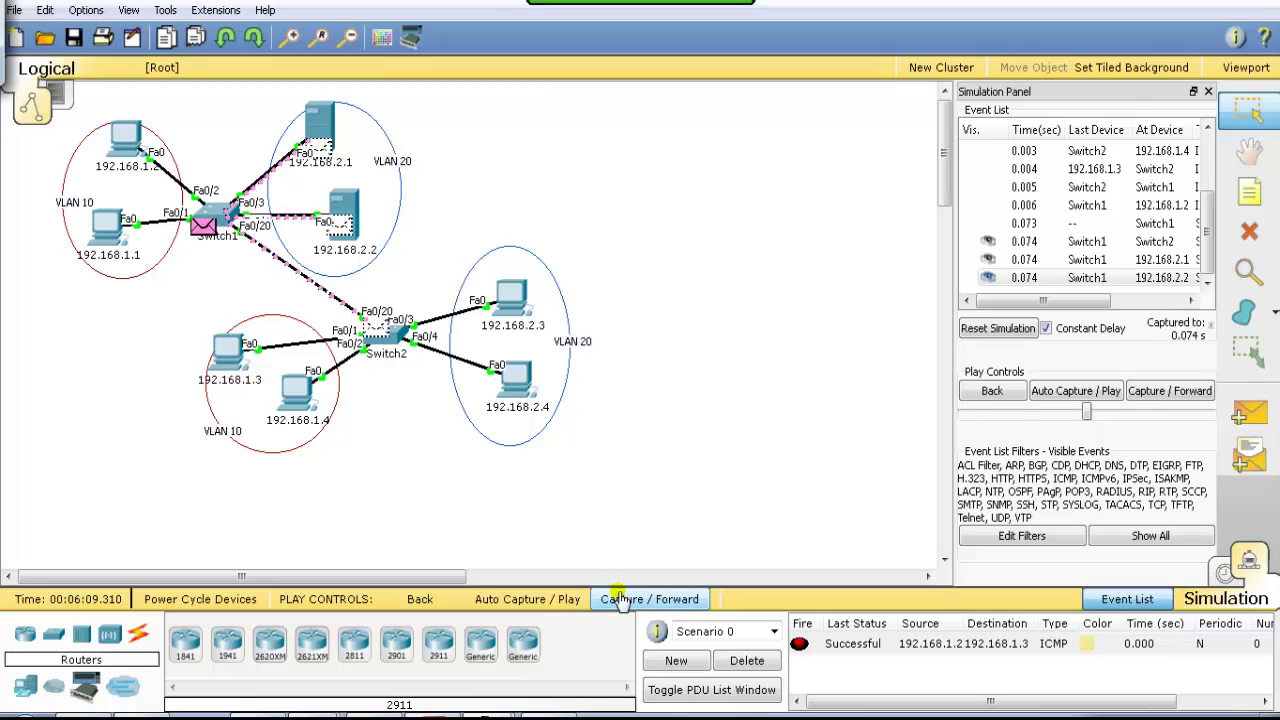
pyautogui.click(620, 598)
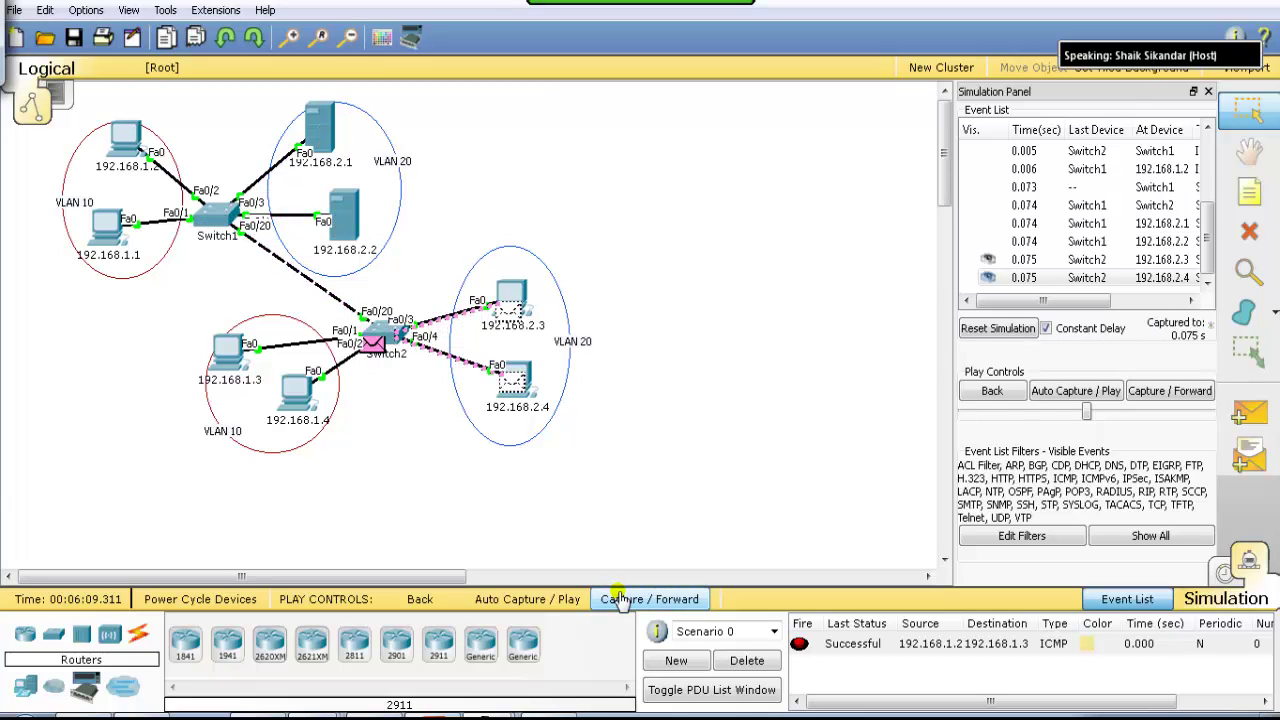
pyautogui.click(620, 598)
pyautogui.click(620, 598)
pyautogui.click(620, 598)
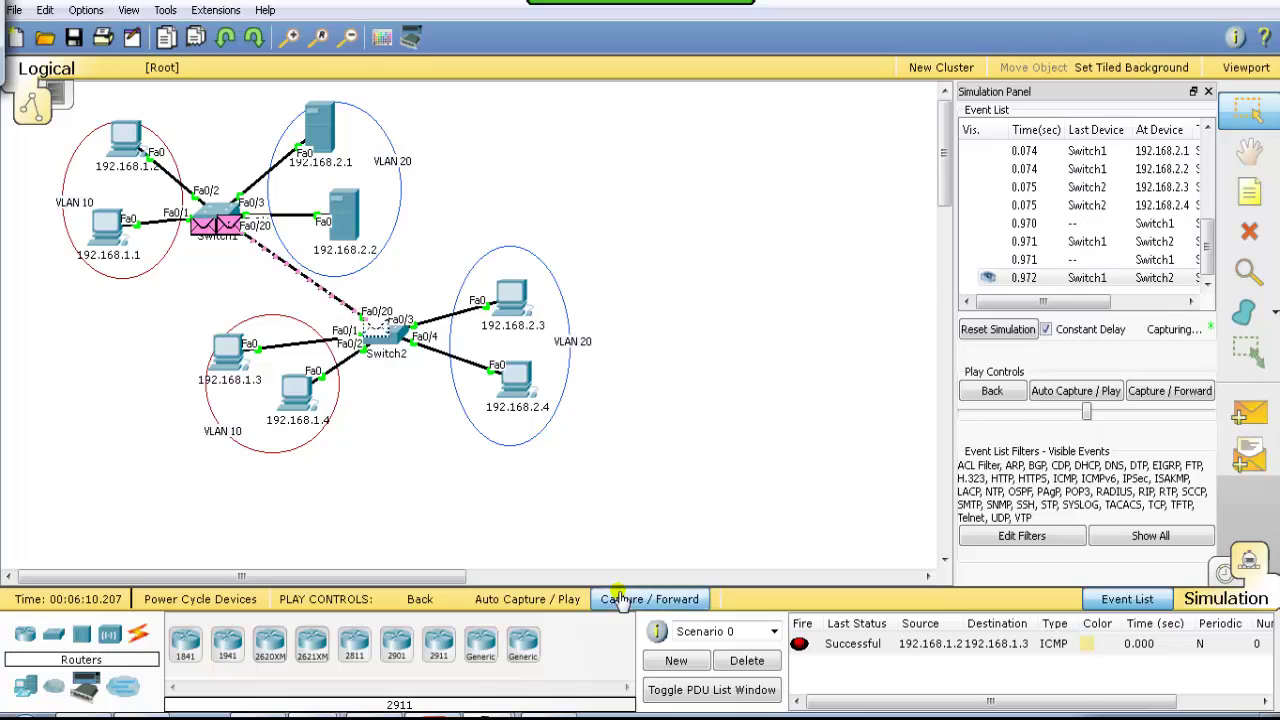
# Delete Scenario 0's PDU and return to Realtime mode.
pyautogui.click(746, 660)
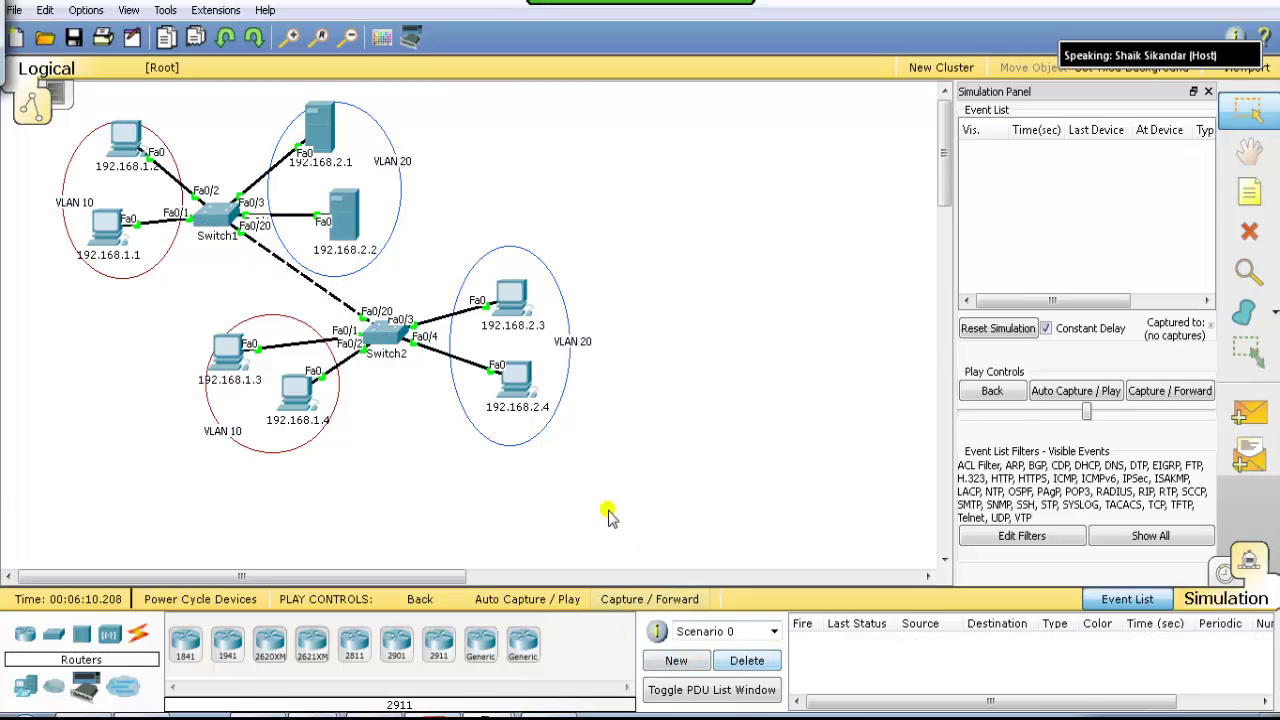
pyautogui.click(1223, 574)
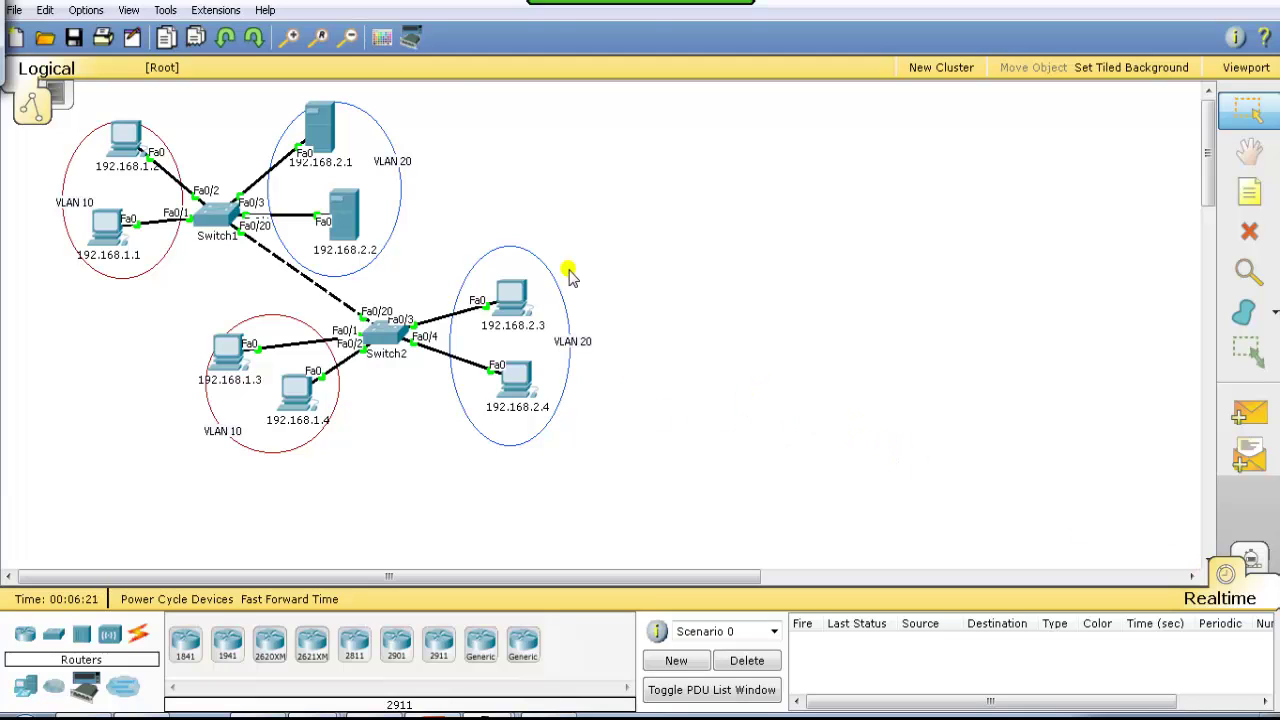
# Open the Command Prompt of server 192.168.2.1 and display its IP configuration with ipconfig.
pyautogui.click(320, 130)
pyautogui.moveTo(545, 122); pyautogui.dragTo(840, 92)
pyautogui.click(730, 131)
pyautogui.click(807, 203)
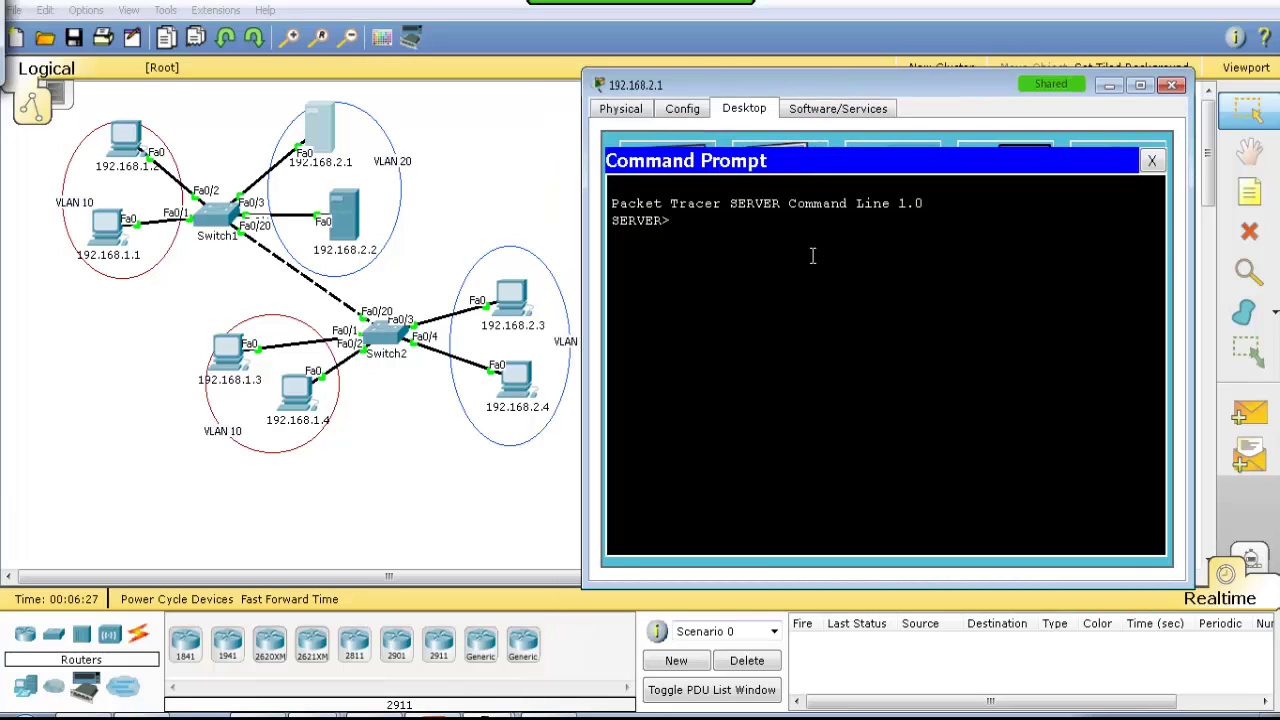
pyautogui.write('ipconfig')
pyautogui.press('Return')
# Ping 192.168.2.2 from server 192.168.2.1 to test VLAN 20 within the same switch, stopping after the first reply.
pyautogui.write('ping 192.168.2.2')
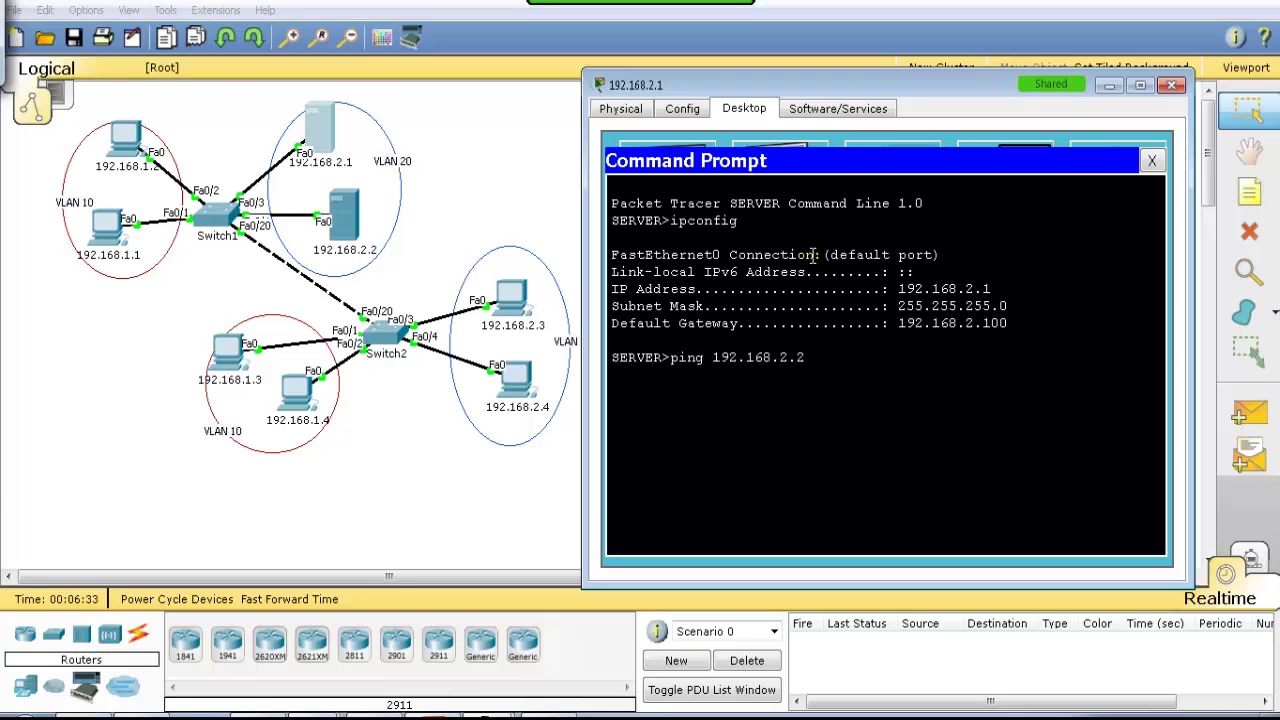
pyautogui.press('Return')
pyautogui.hotkey('ctrl', 'c')
# Ping 192.168.2.3 and 192.168.2.4 from server 192.168.2.1 to test VLAN 20 across the trunk, returning to the topology.
pyautogui.press('Up')
pyautogui.press('BackSpace')
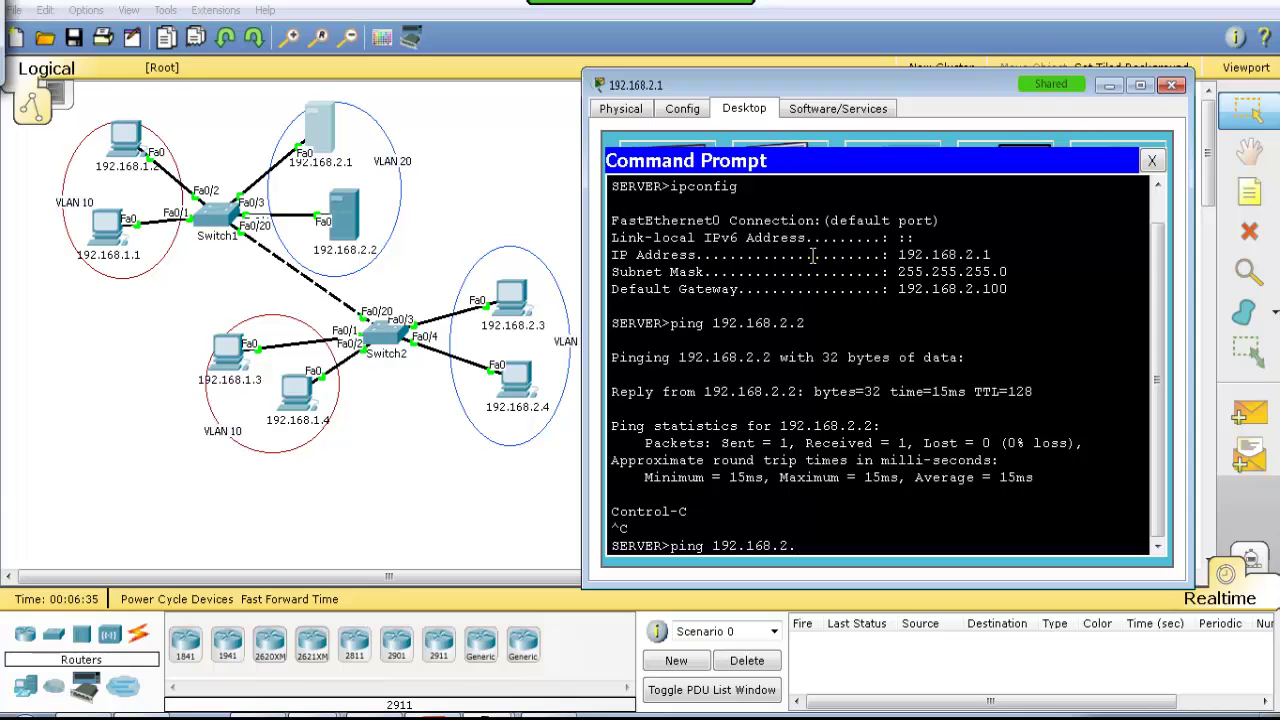
pyautogui.write('3')
pyautogui.press('Return')
pyautogui.hotkey('ctrl', 'c')
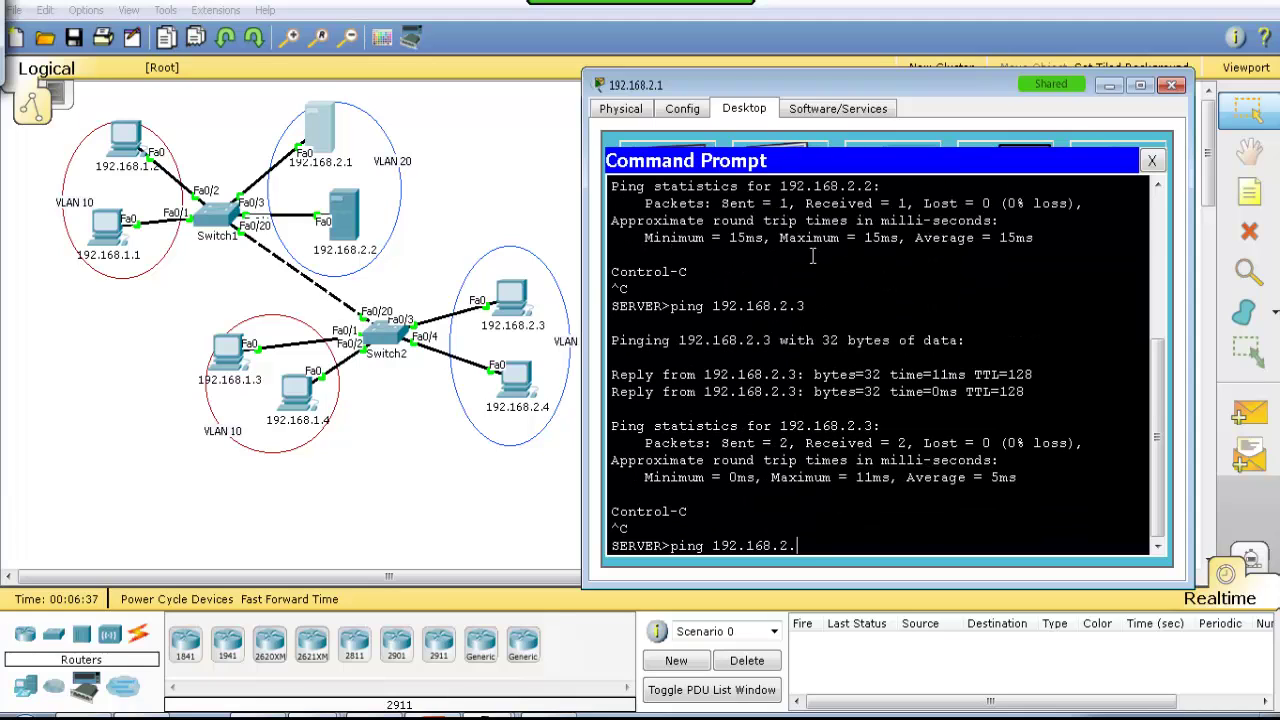
pyautogui.write('4')
pyautogui.press('Return')
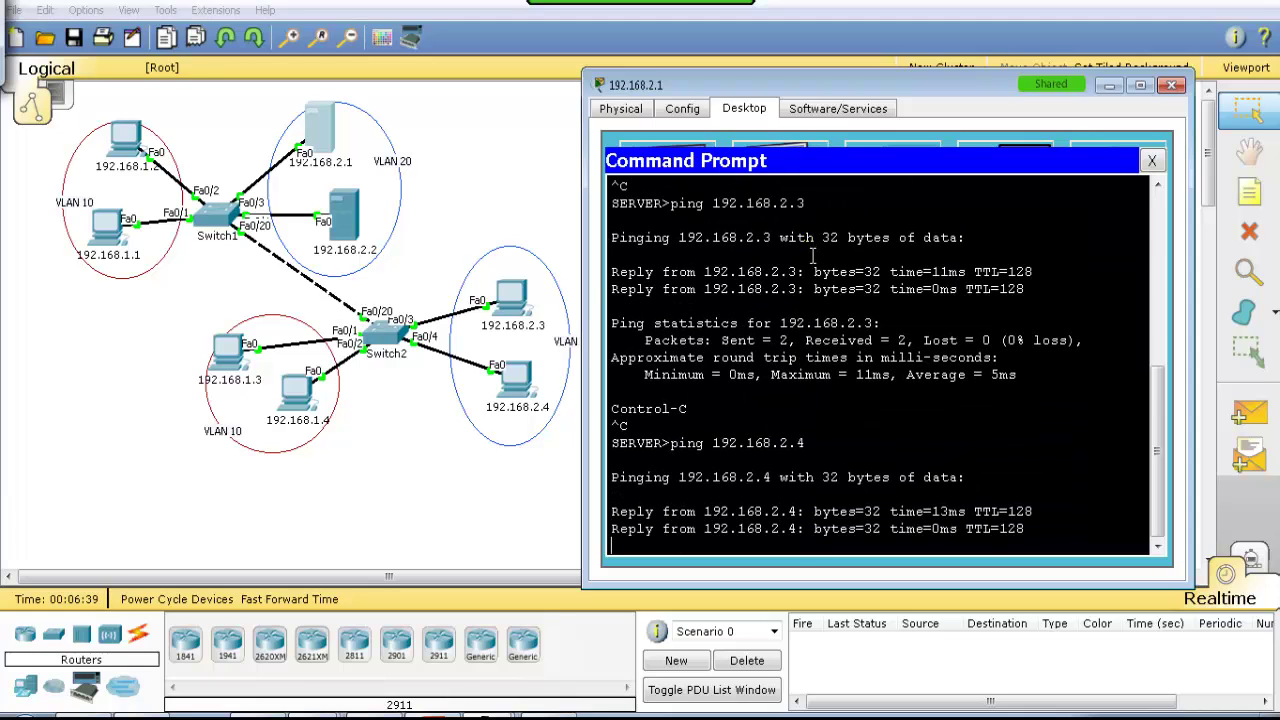
pyautogui.click(503, 188)
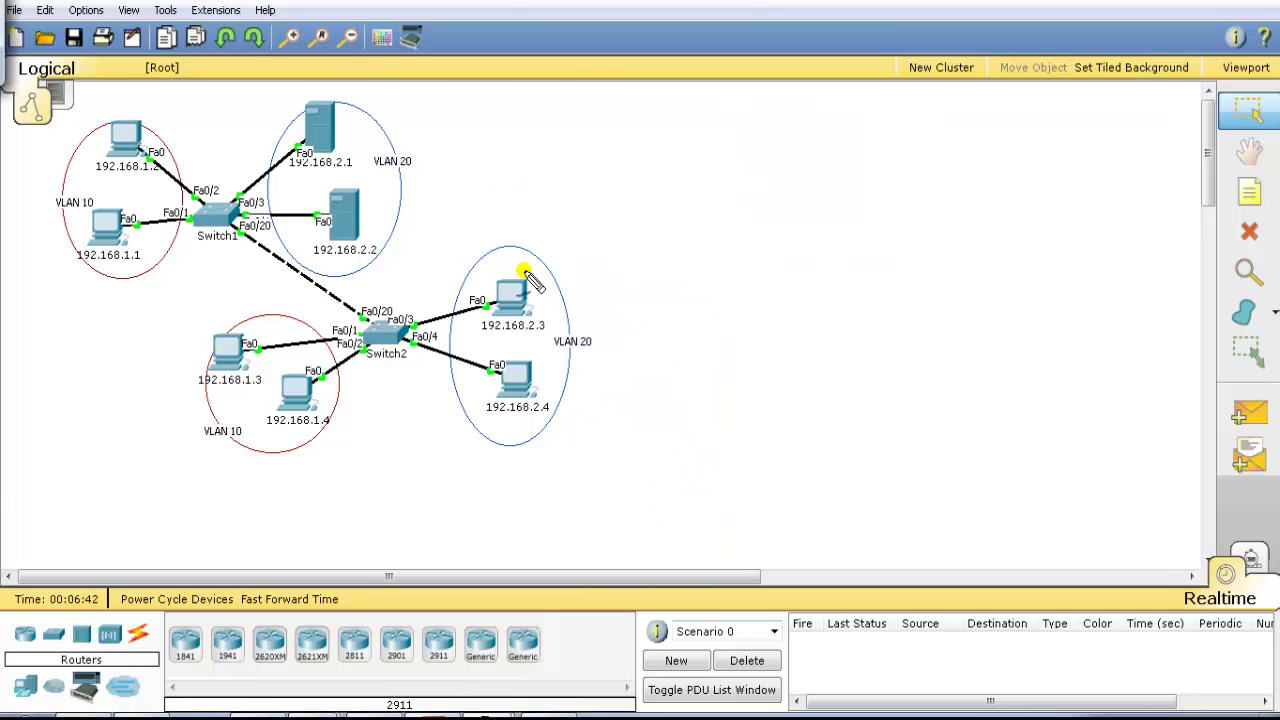
pyautogui.moveTo(640, 172)
pyautogui.mouseDown()
pyautogui.moveTo(663, 177)
pyautogui.moveTo(666, 229)
pyautogui.moveTo(740, 182)
pyautogui.moveTo(752, 208)
pyautogui.mouseUp()
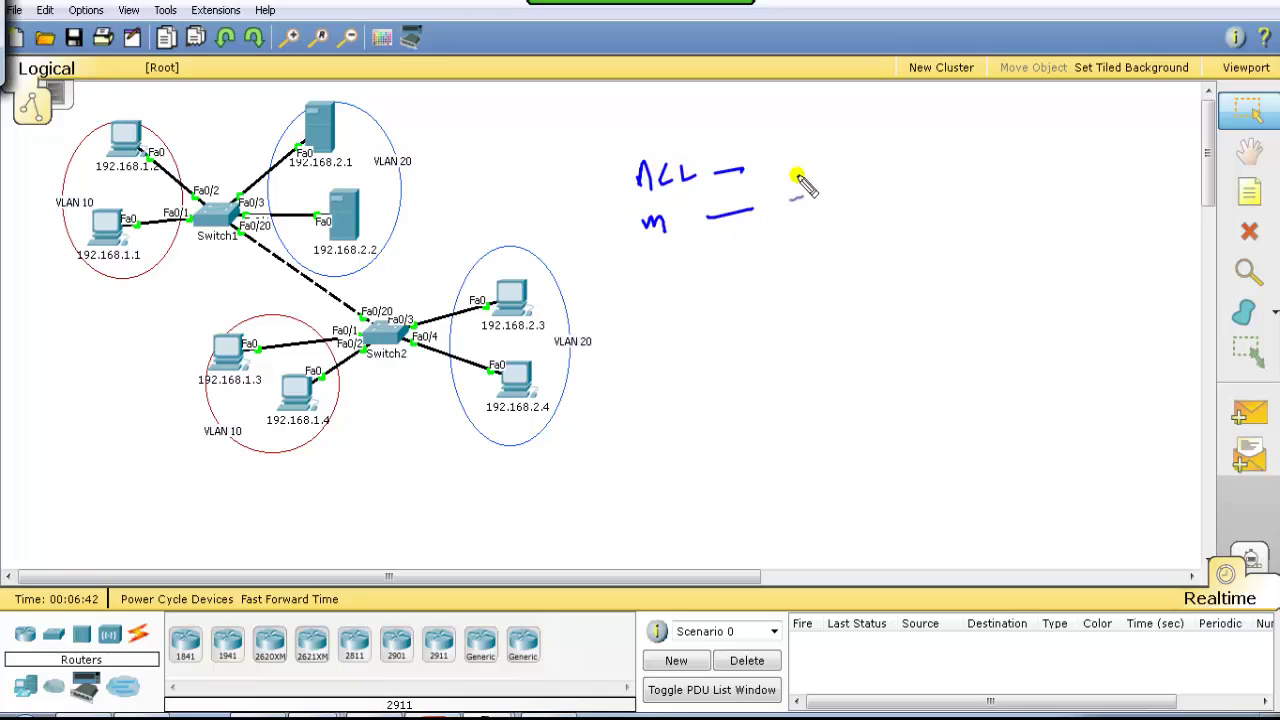
pyautogui.moveTo(790, 158)
pyautogui.mouseDown()
pyautogui.moveTo(799, 211)
pyautogui.moveTo(892, 139)
pyautogui.moveTo(900, 157)
pyautogui.moveTo(917, 131)
pyautogui.moveTo(944, 149)
pyautogui.moveTo(1004, 146)
pyautogui.mouseUp()
pyautogui.moveTo(893, 182)
pyautogui.mouseDown()
pyautogui.moveTo(944, 198)
pyautogui.moveTo(990, 193)
pyautogui.moveTo(1015, 147)
pyautogui.moveTo(885, 181)
pyautogui.moveTo(885, 148)
pyautogui.moveTo(815, 142)
pyautogui.moveTo(818, 131)
pyautogui.moveTo(822, 167)
pyautogui.moveTo(778, 150)
pyautogui.moveTo(788, 167)
pyautogui.moveTo(770, 284)
pyautogui.mouseUp()
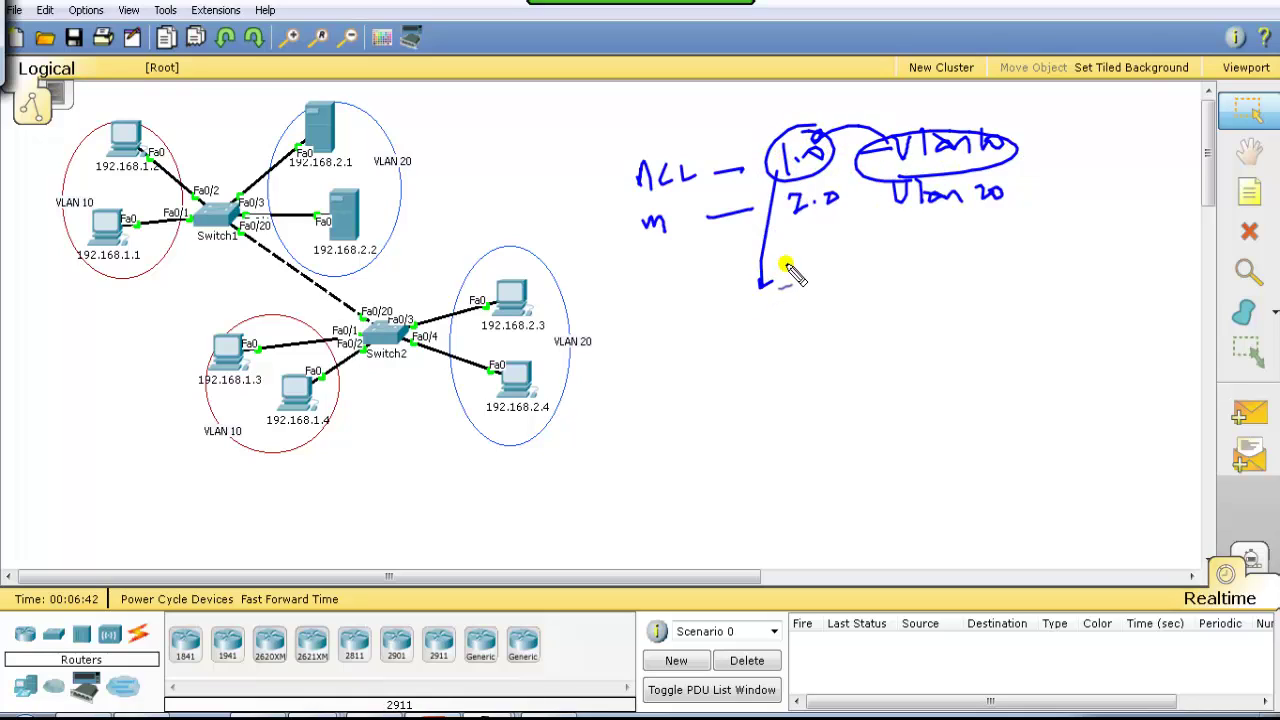
pyautogui.moveTo(740, 170)
pyautogui.mouseDown()
pyautogui.moveTo(650, 192)
pyautogui.moveTo(720, 168)
pyautogui.mouseUp()
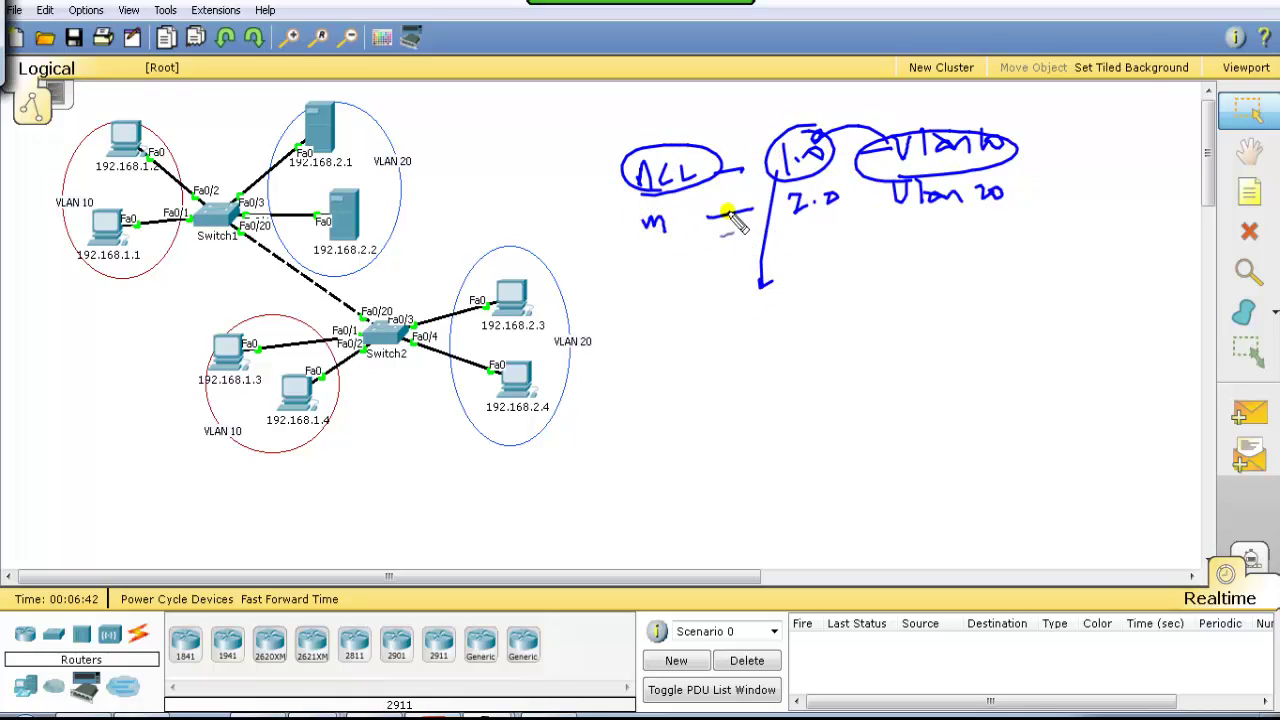
pyautogui.moveTo(1015, 145)
pyautogui.mouseDown()
pyautogui.moveTo(1049, 155)
pyautogui.moveTo(1052, 207)
pyautogui.moveTo(1075, 228)
pyautogui.mouseUp()
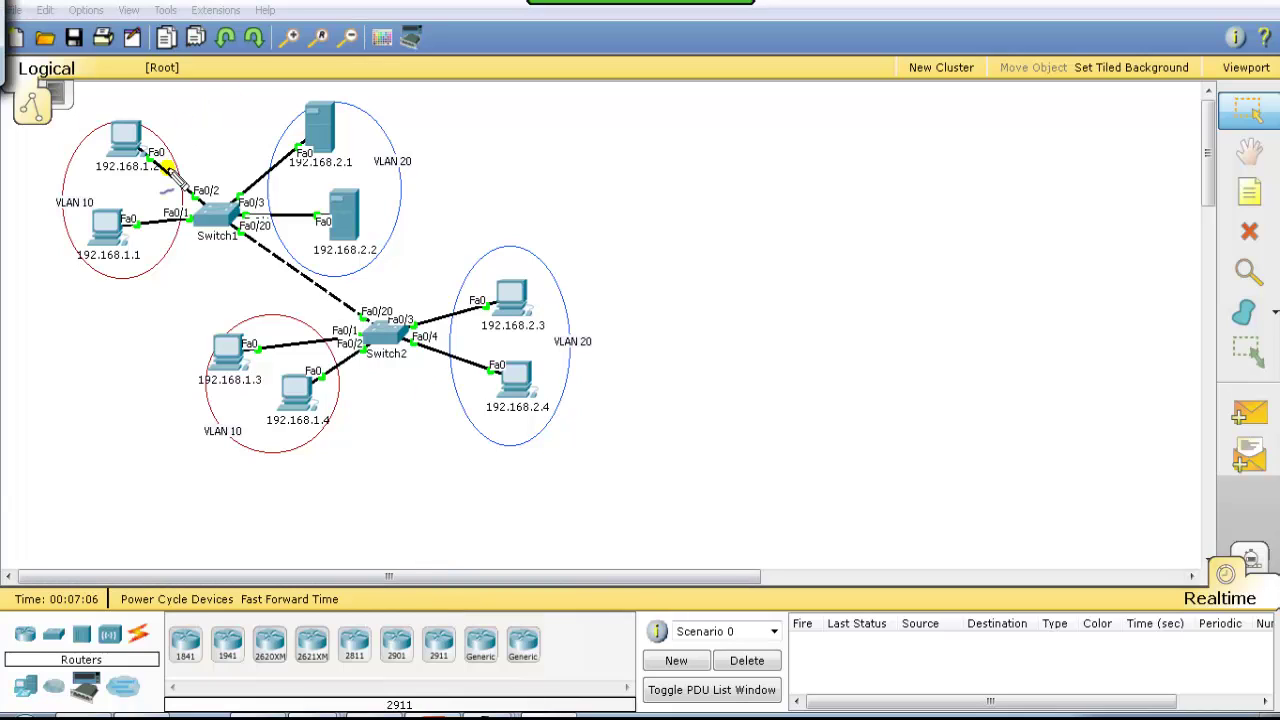
pyautogui.moveTo(145, 125)
pyautogui.mouseDown()
pyautogui.moveTo(97, 250)
pyautogui.moveTo(118, 128)
pyautogui.moveTo(133, 426)
pyautogui.moveTo(245, 455)
pyautogui.moveTo(307, 364)
pyautogui.moveTo(243, 425)
pyautogui.mouseUp()
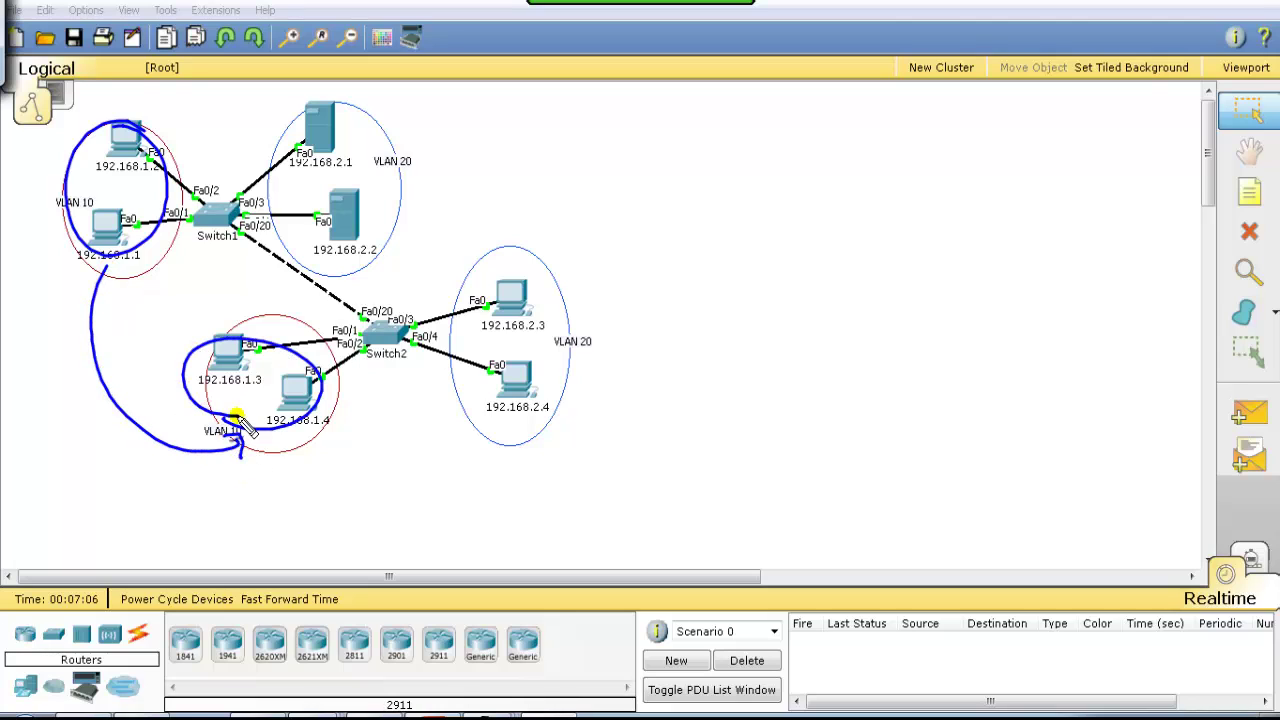
pyautogui.moveTo(228, 240)
pyautogui.mouseDown()
pyautogui.moveTo(312, 292)
pyautogui.moveTo(312, 275)
pyautogui.moveTo(284, 268)
pyautogui.moveTo(416, 218)
pyautogui.moveTo(447, 232)
pyautogui.moveTo(428, 213)
pyautogui.moveTo(507, 196)
pyautogui.moveTo(530, 222)
pyautogui.mouseUp()
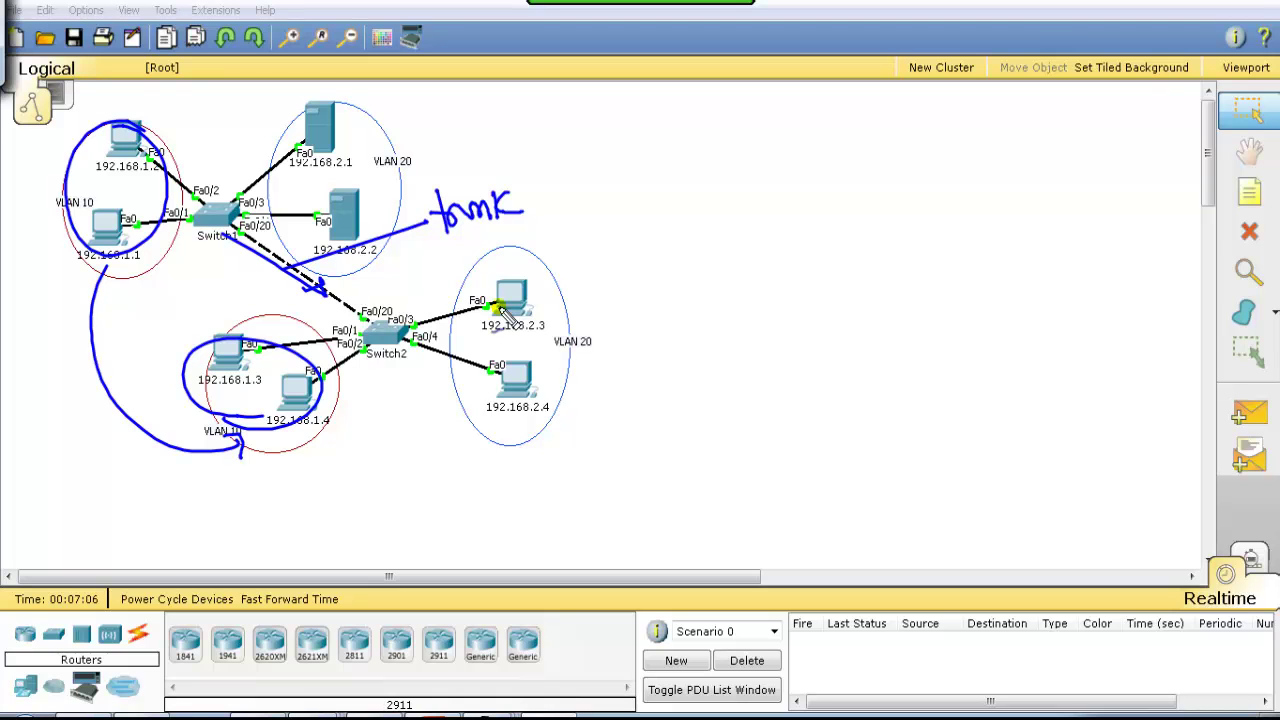
pyautogui.press('Escape')
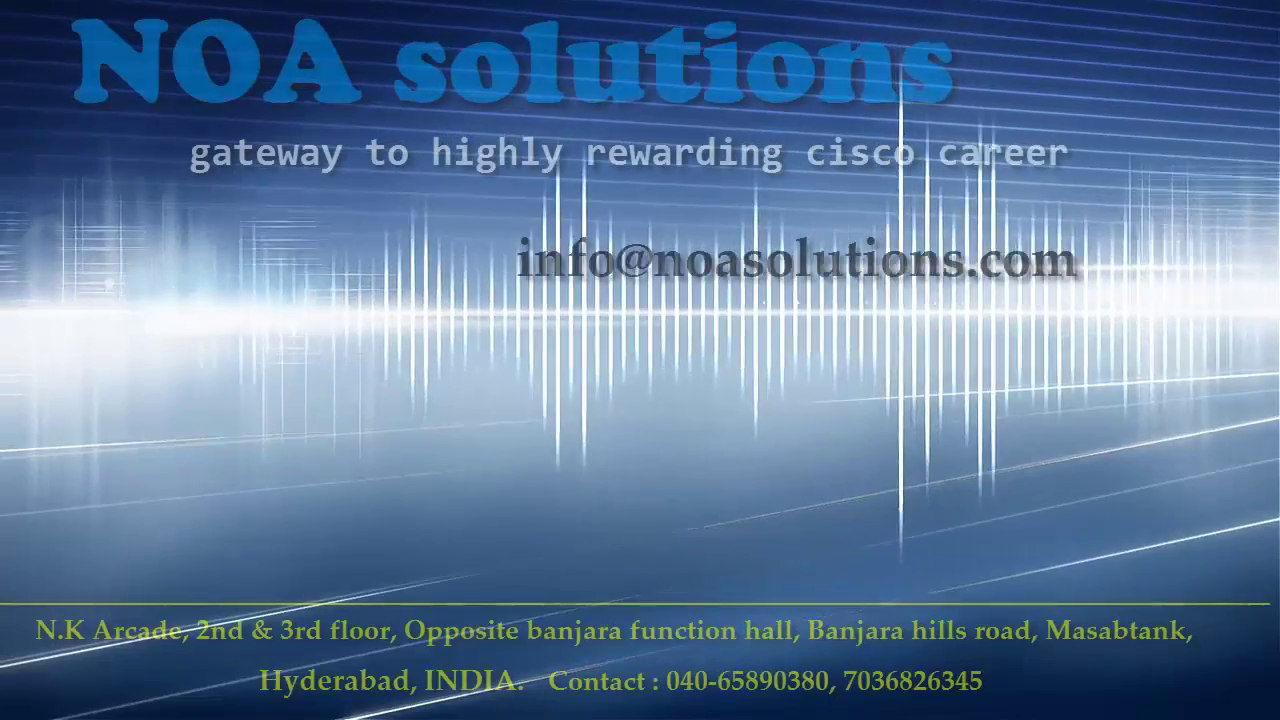